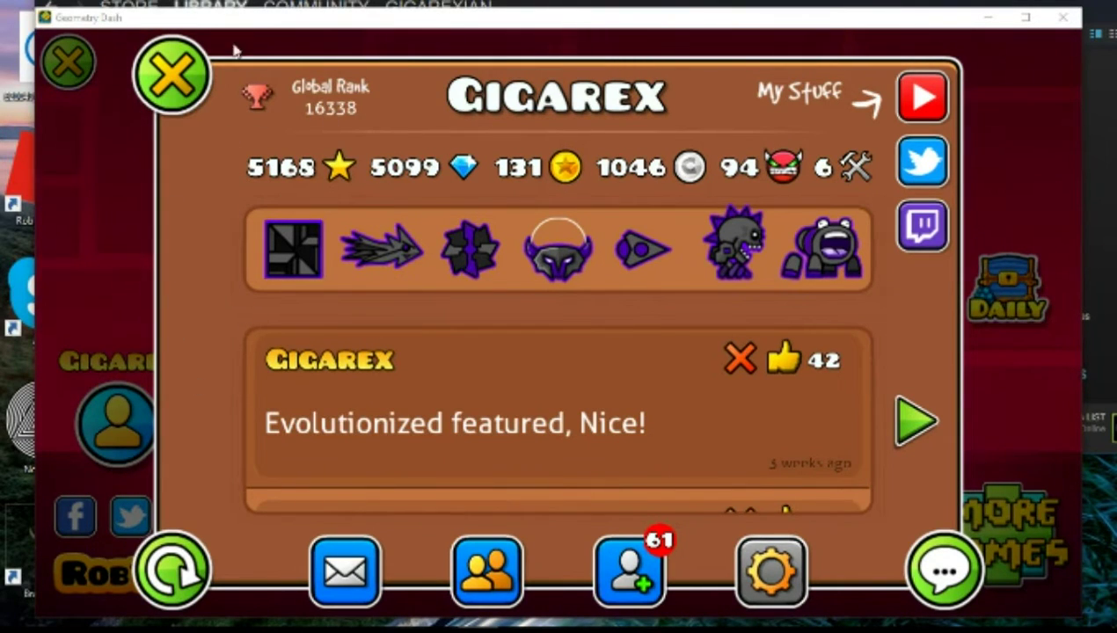
- Close the player profile panel with its X button to reach the main menu
left_click(172, 75)
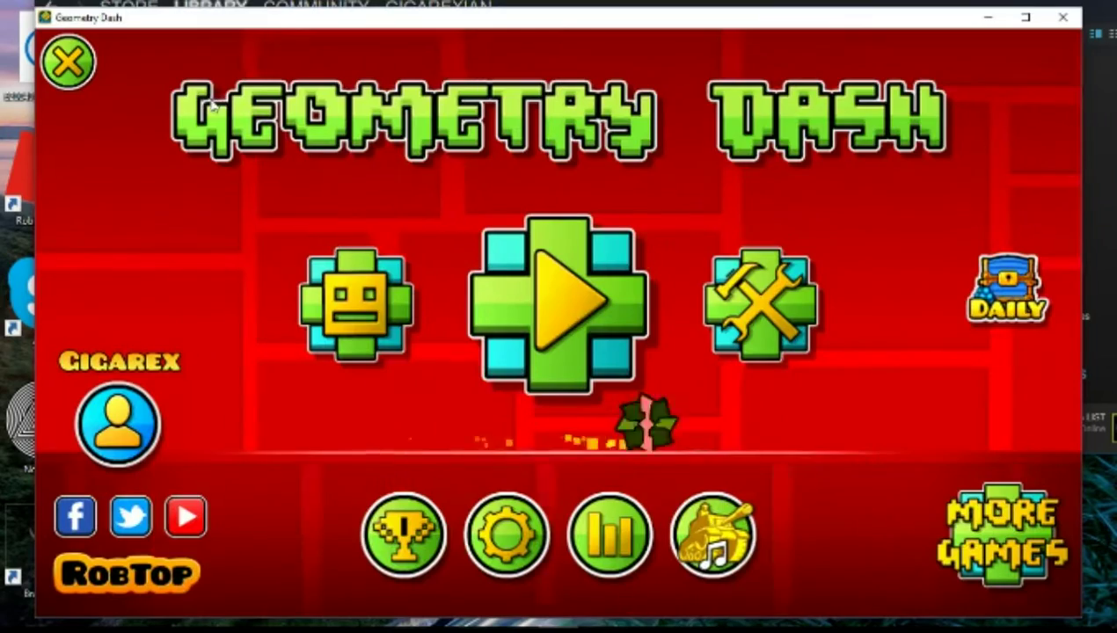
- In the icon kit, preview the fourth and spiky ship designs, then return to cubes
left_click(374, 356)
left_click(249, 264)
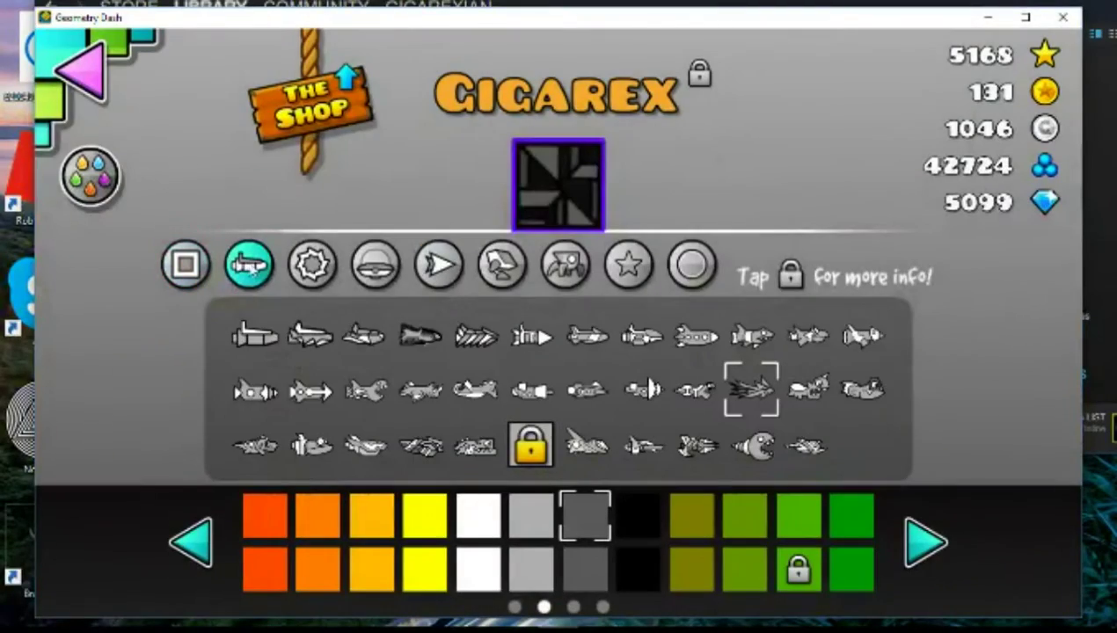
left_click(421, 334)
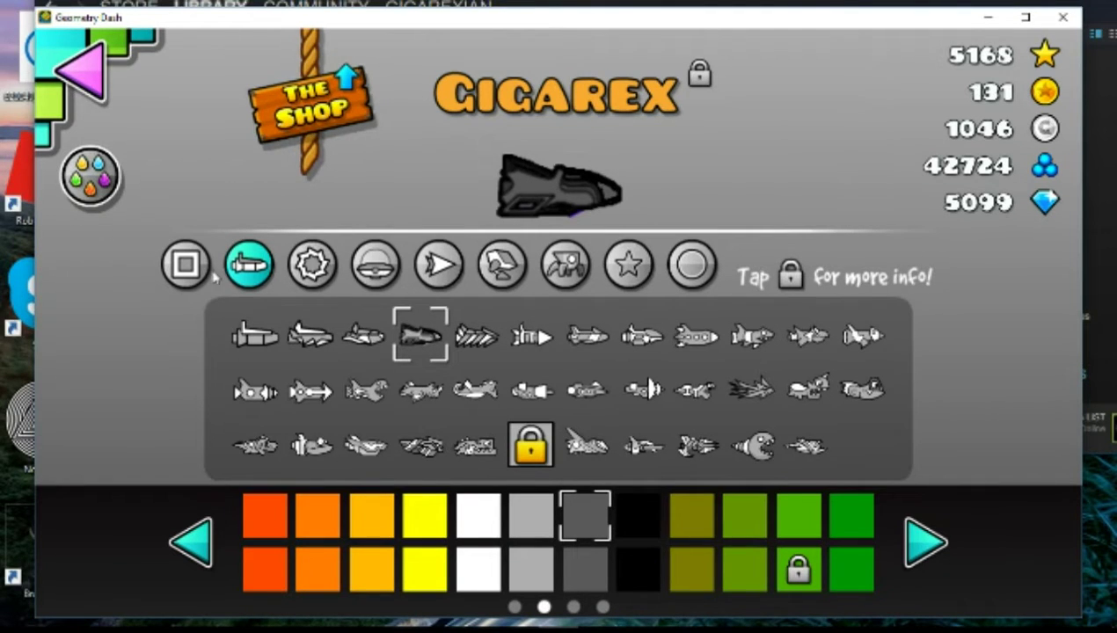
left_click(741, 393)
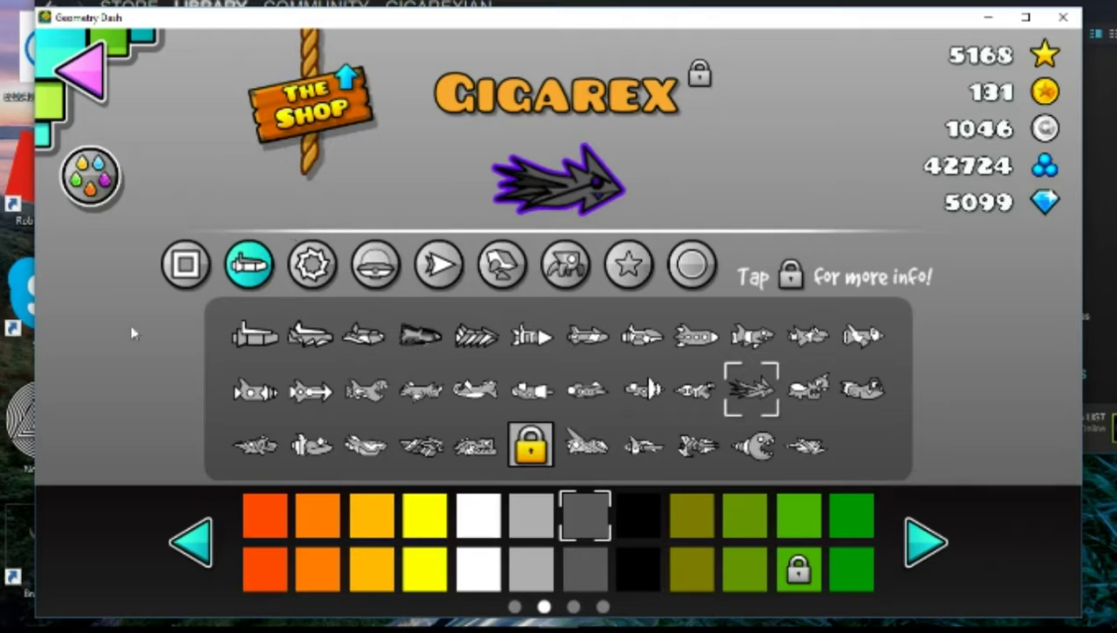
left_click(190, 280)
- Keep the dark pinwheel cube, trying black, dark gray and olive as secondary colour
left_click(709, 337)
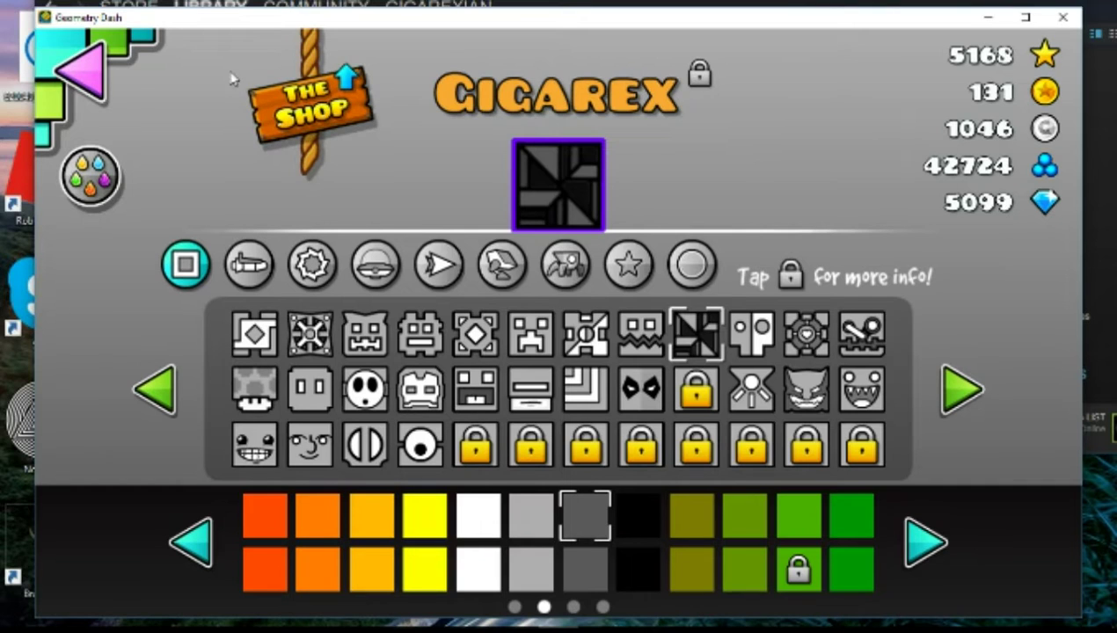
left_click(632, 572)
left_click(585, 571)
left_click(695, 569)
left_click(637, 570)
left_click(585, 570)
- Try yellow, orange and red-orange for the cube's colour, settling on purple
left_click(424, 568)
left_click(315, 569)
left_click(269, 584)
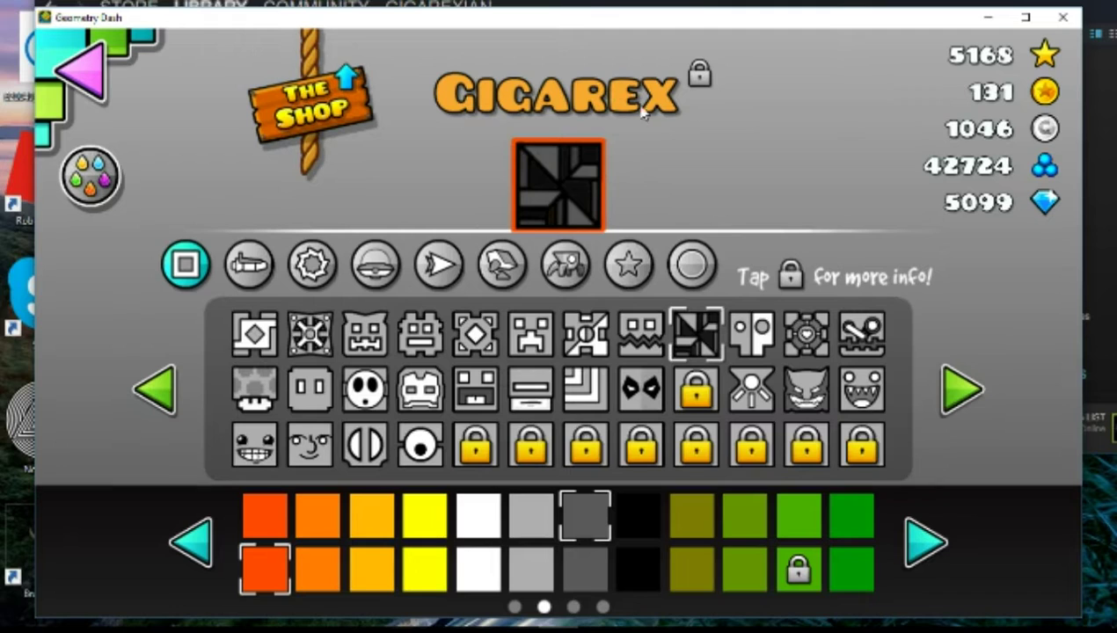
left_click(933, 545)
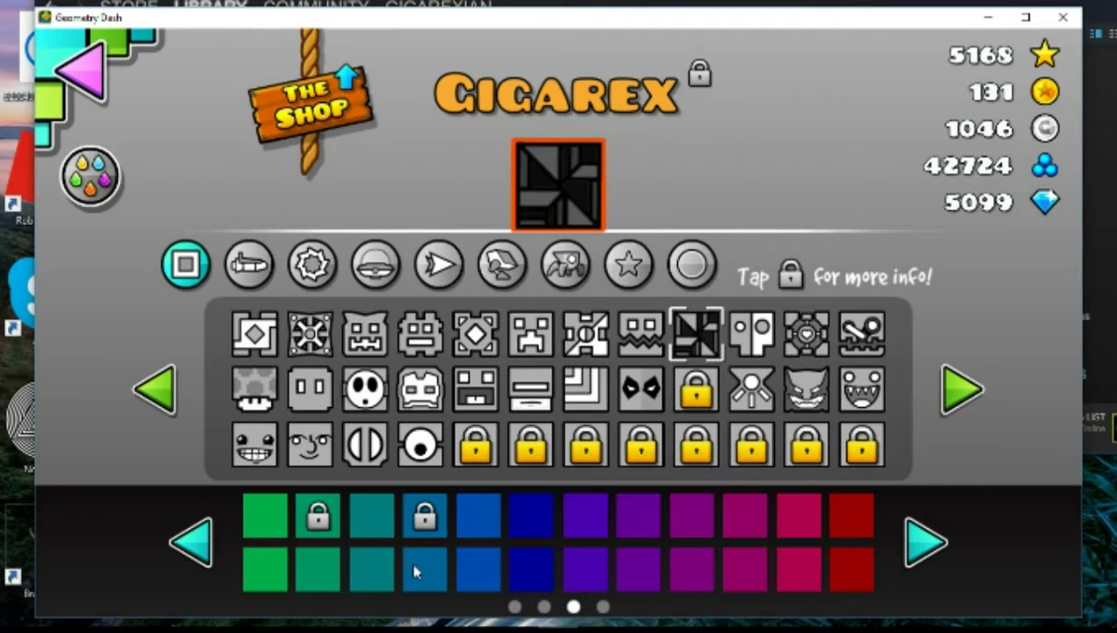
left_click(587, 573)
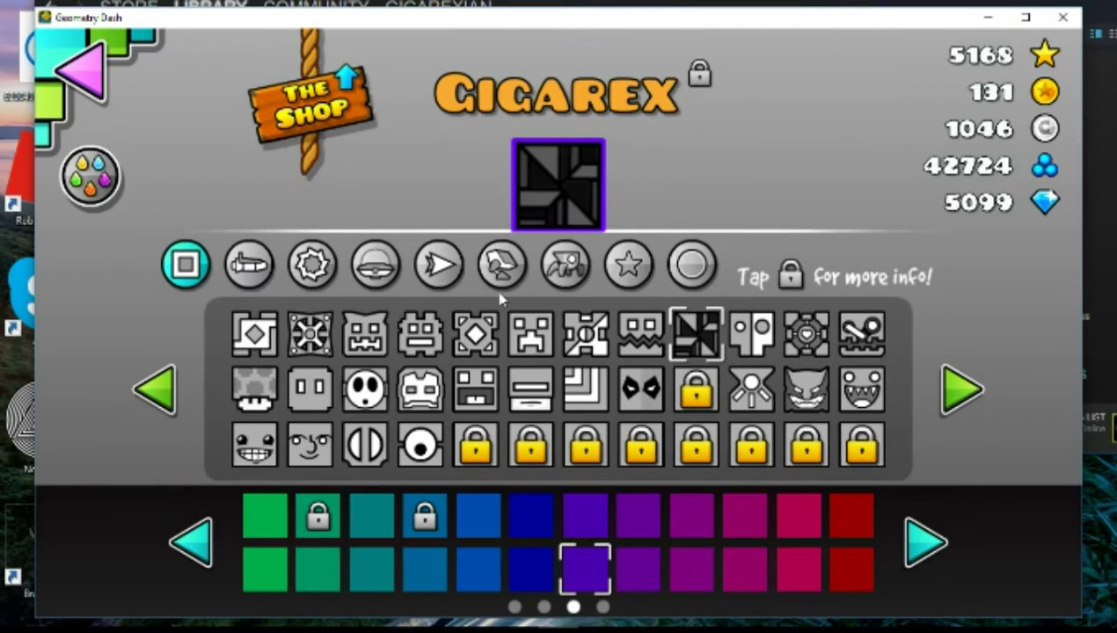
- Browse the ship, ball, UFO, wave, spider and death effect icon tabs
left_click(238, 275)
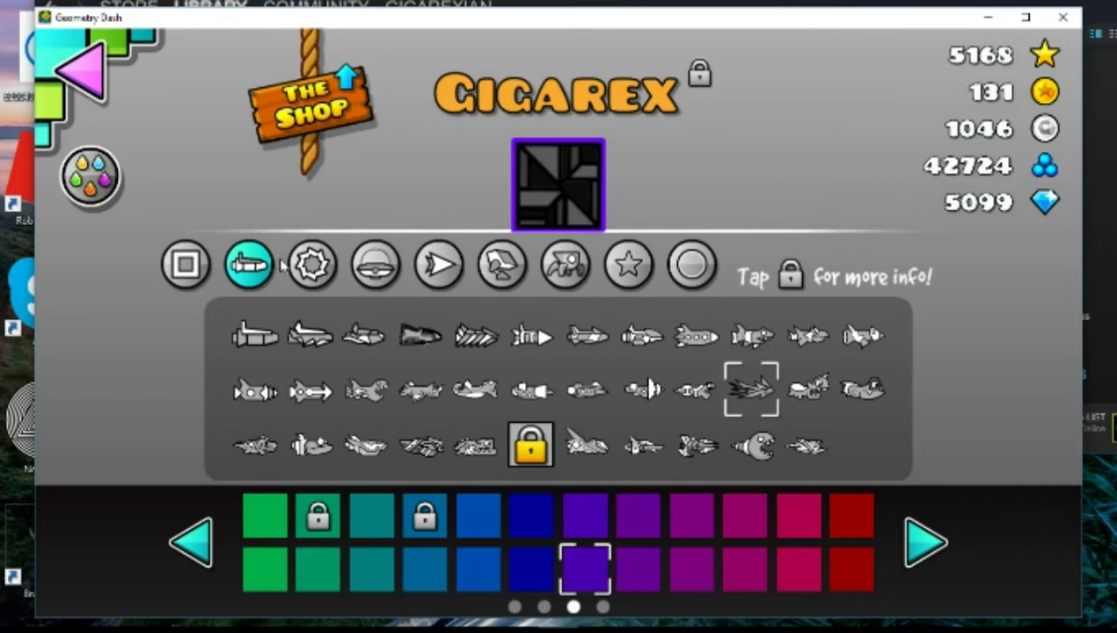
left_click(322, 273)
left_click(385, 272)
left_click(449, 269)
left_click(565, 264)
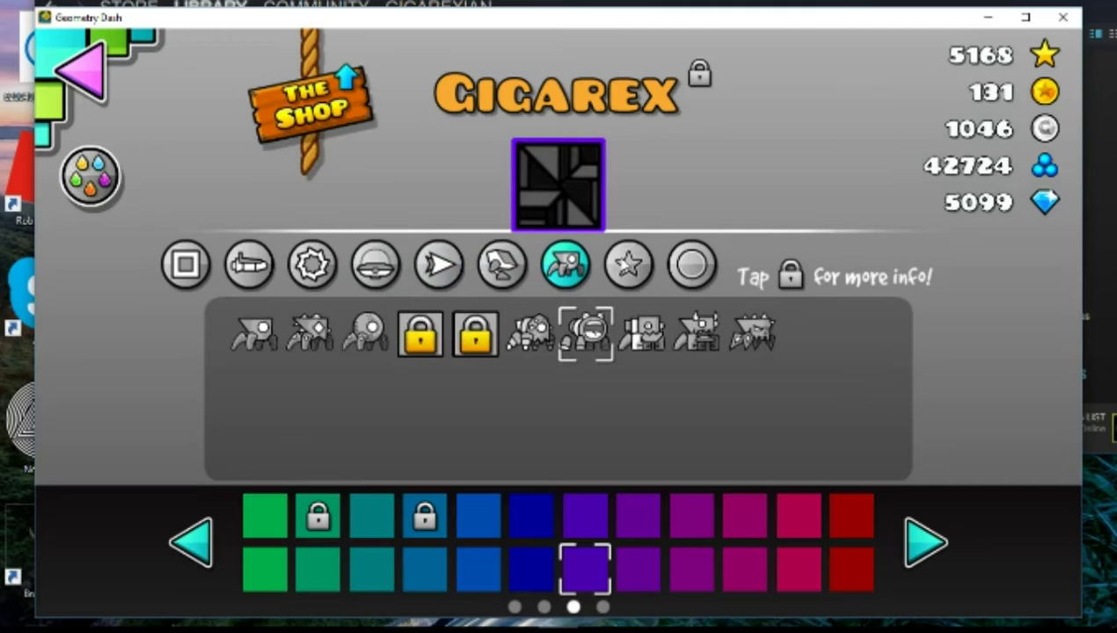
left_click(692, 264)
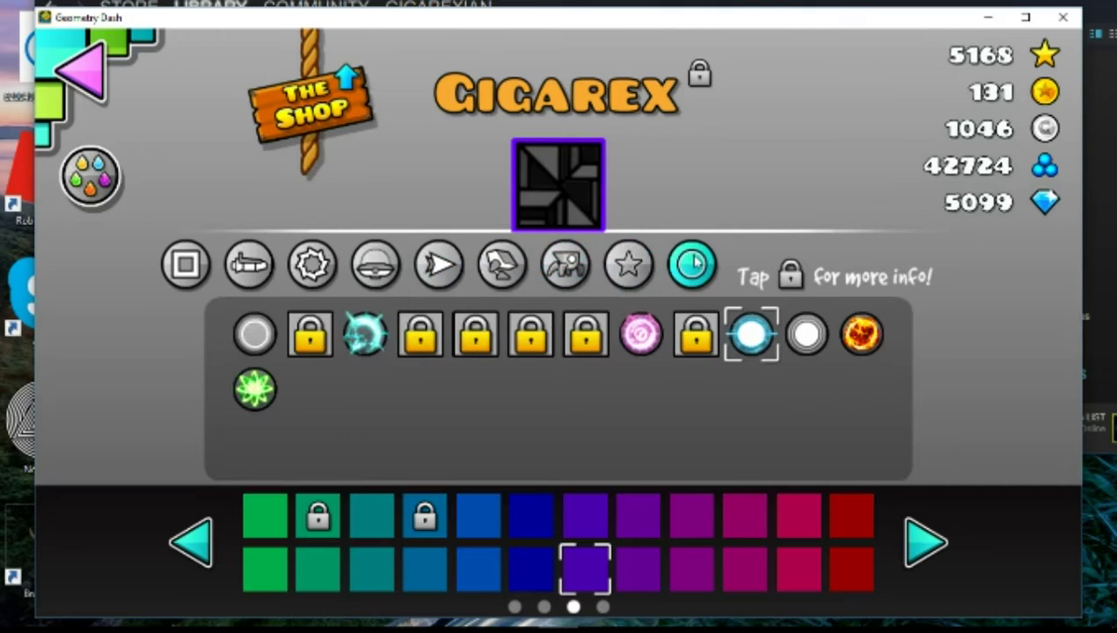
- Pick the fire orb death effect, return to the cube icons, and quit Geometry Dash
left_click(363, 338)
left_click(846, 328)
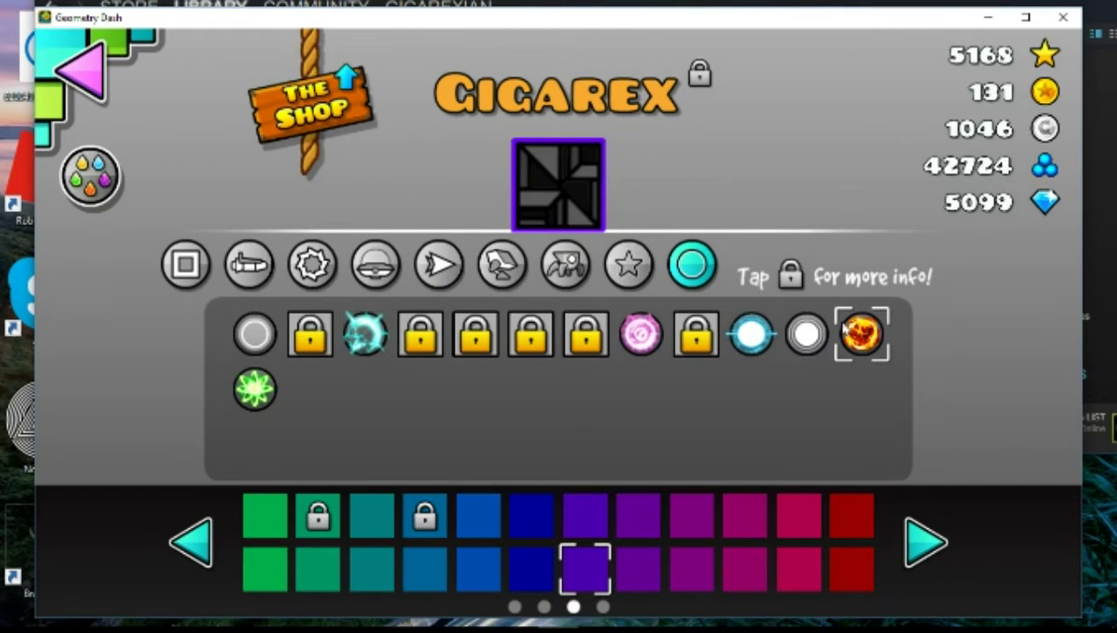
left_click(628, 264)
left_click(249, 264)
left_click(185, 263)
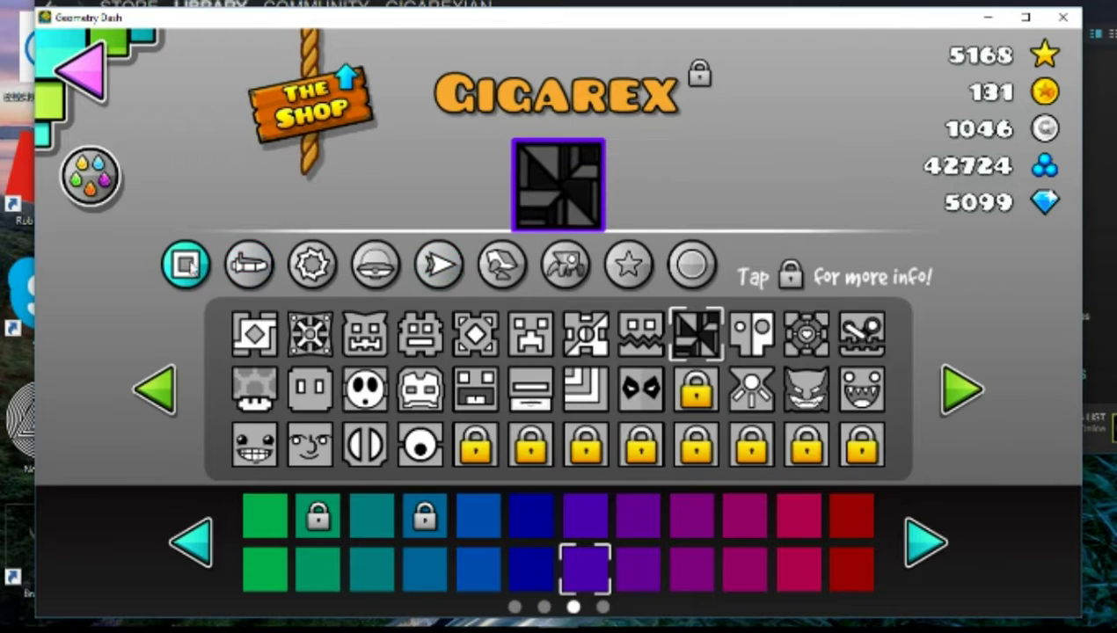
left_click(1065, 18)
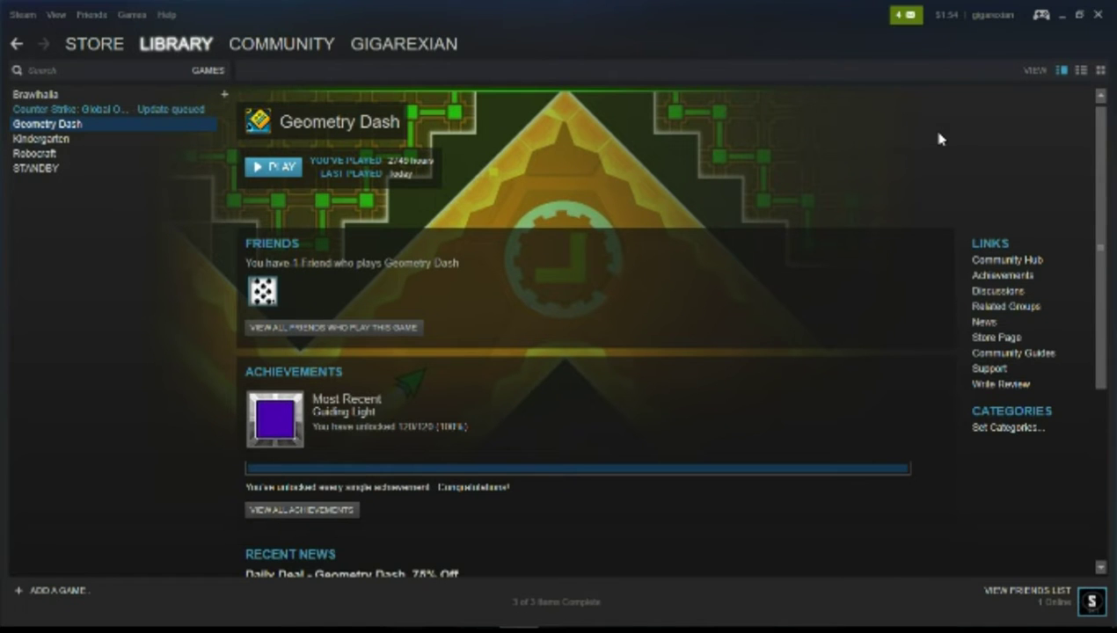
- Open the game folder via Geometry Dash Properties > Local Files > Browse Local Files
right_click(102, 124)
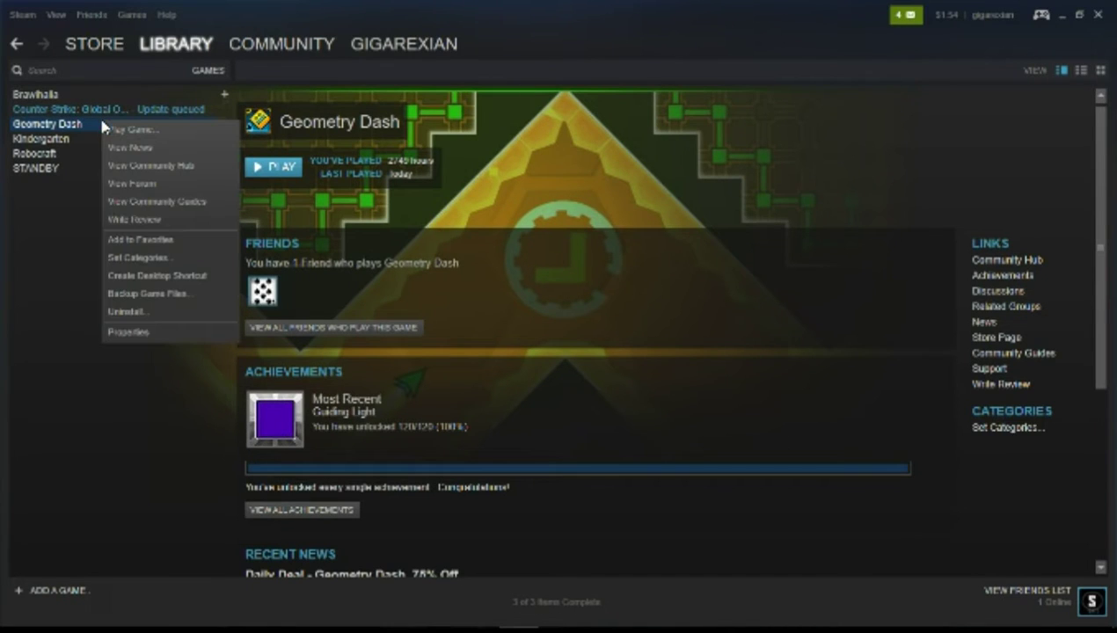
left_click(128, 332)
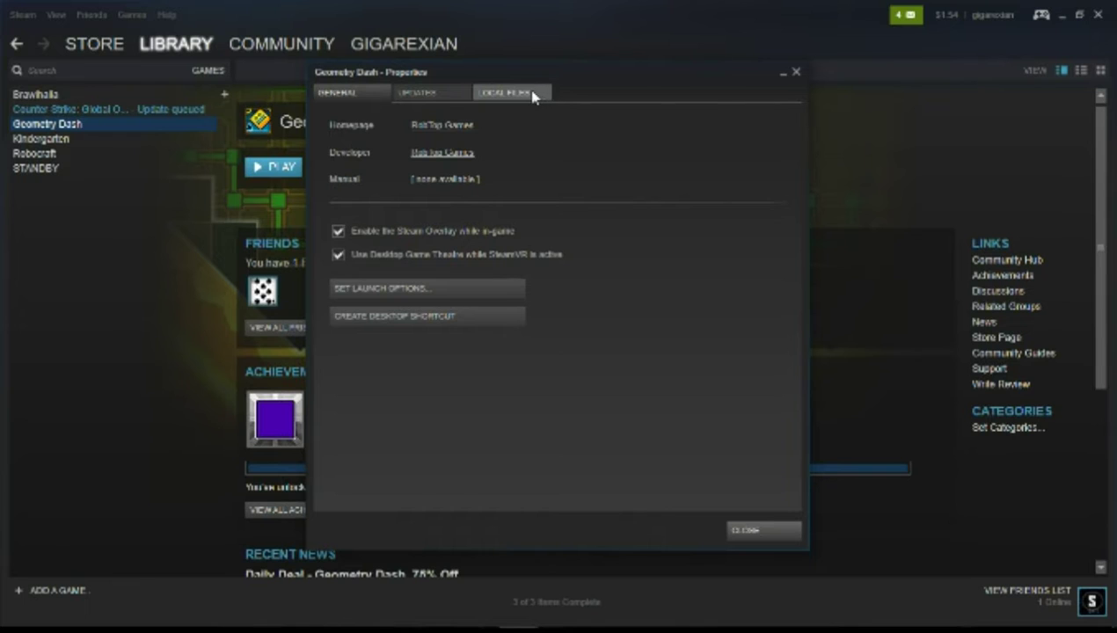
left_click(531, 95)
left_click(451, 164)
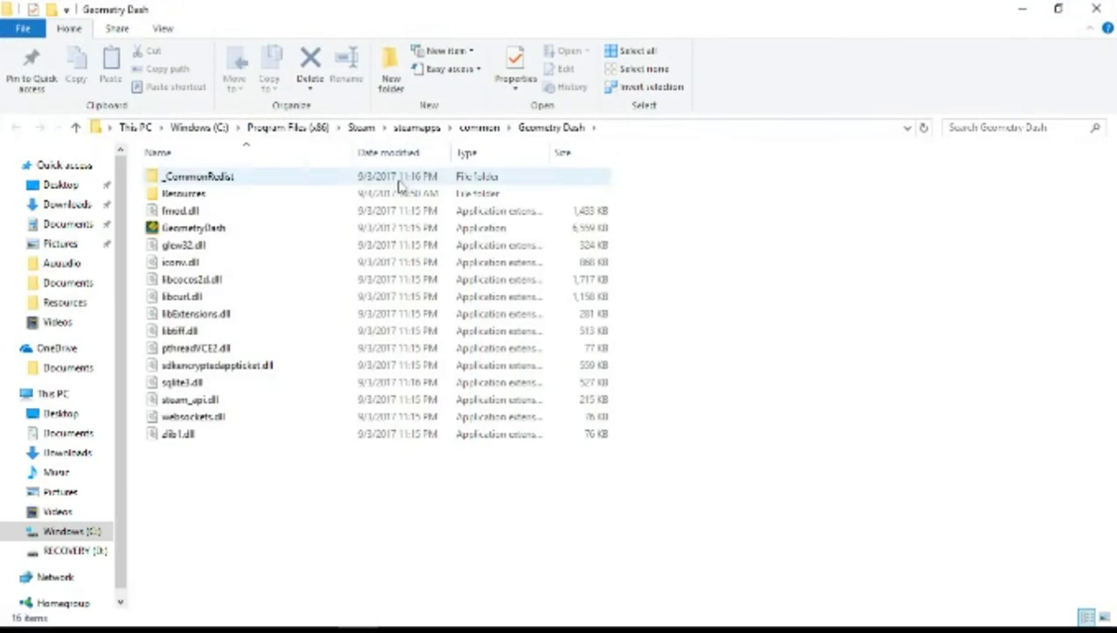
- Open the Resources folder and scroll down to the GJ_GameSheet thumbnails
double_click(294, 195)
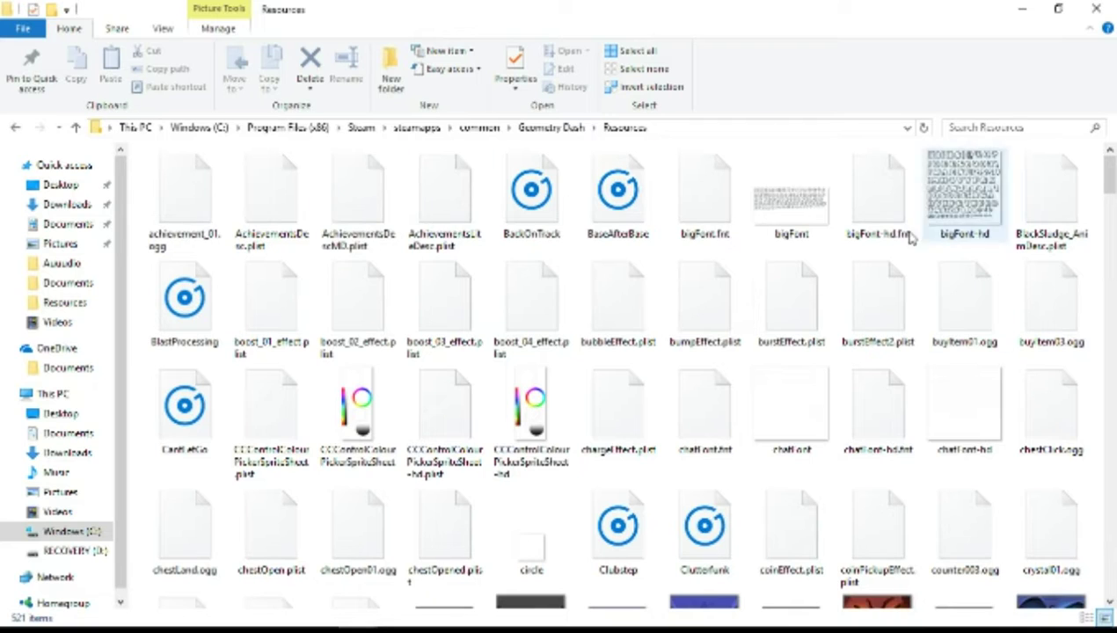
scroll(384, 283, "down", 3)
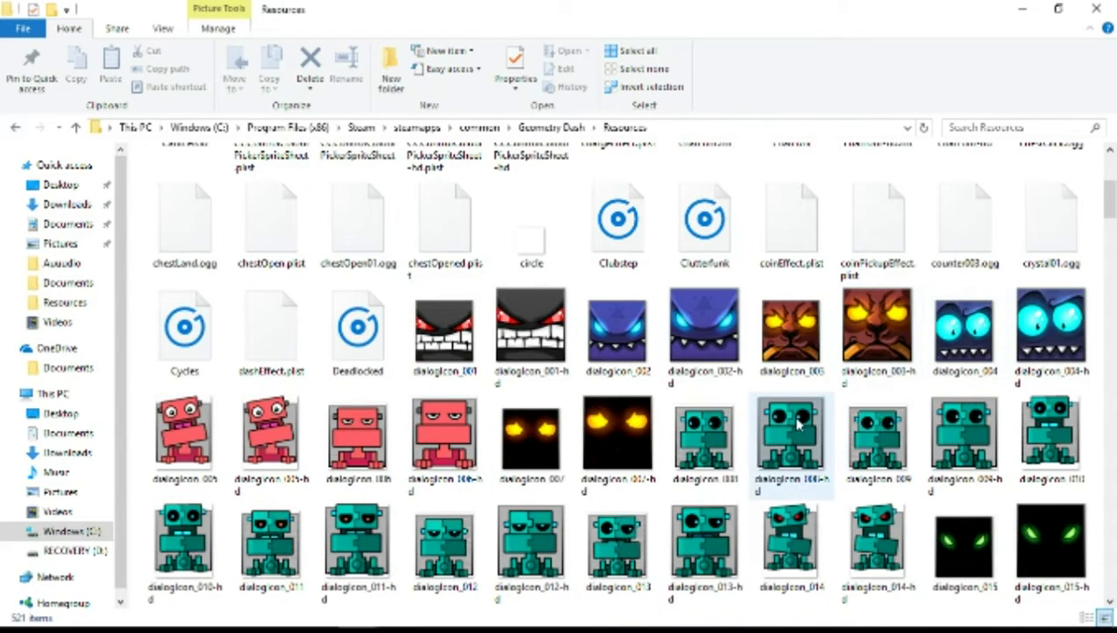
scroll(798, 425, "down", 6)
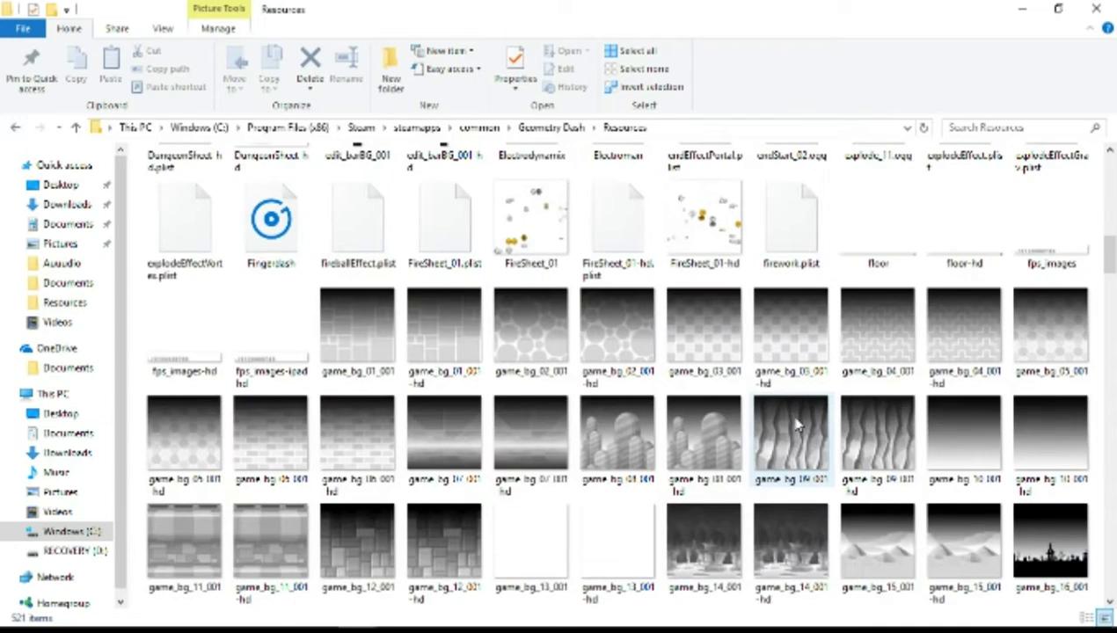
scroll(796, 422, "up", 3)
scroll(765, 420, "down", 10)
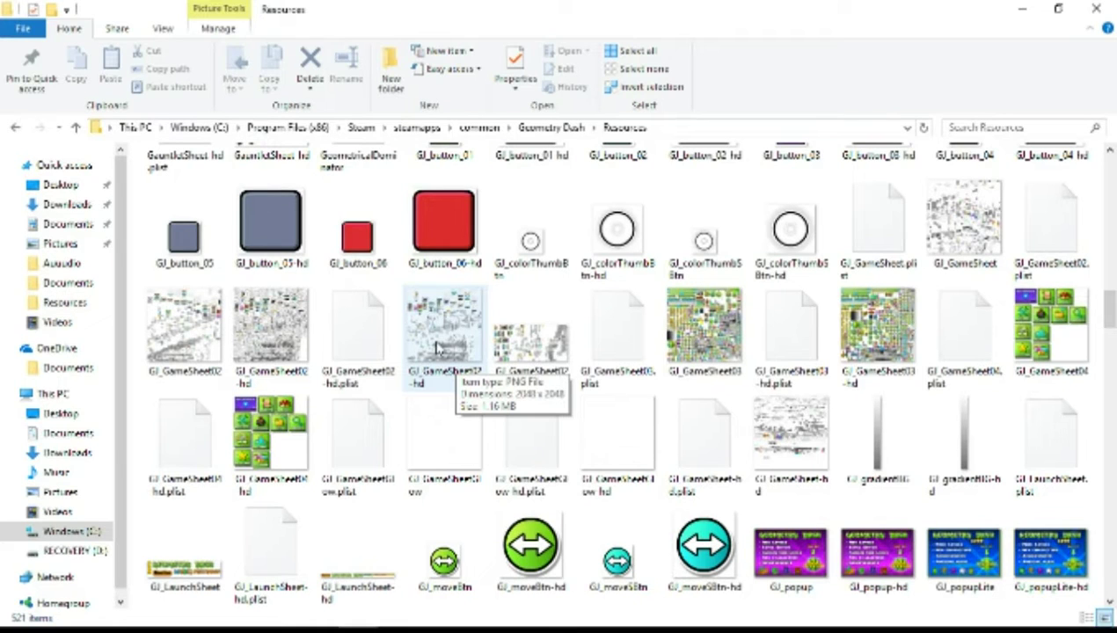
- Open GJ_GameSheet02-hd in paint.net through the right-click Open with menu
double_click(438, 347)
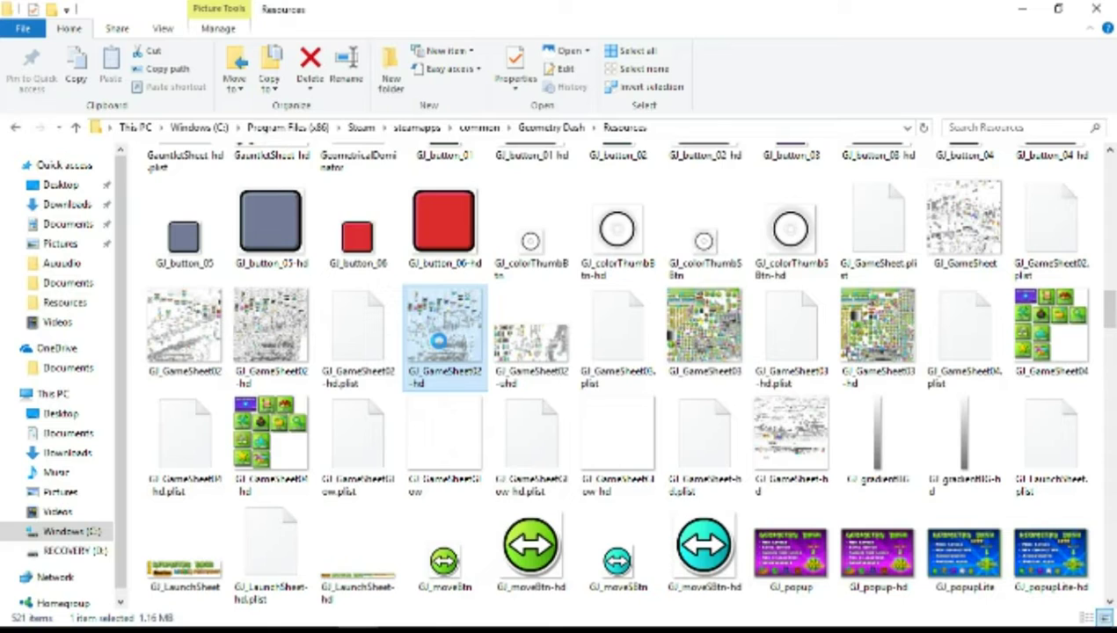
right_click(439, 345)
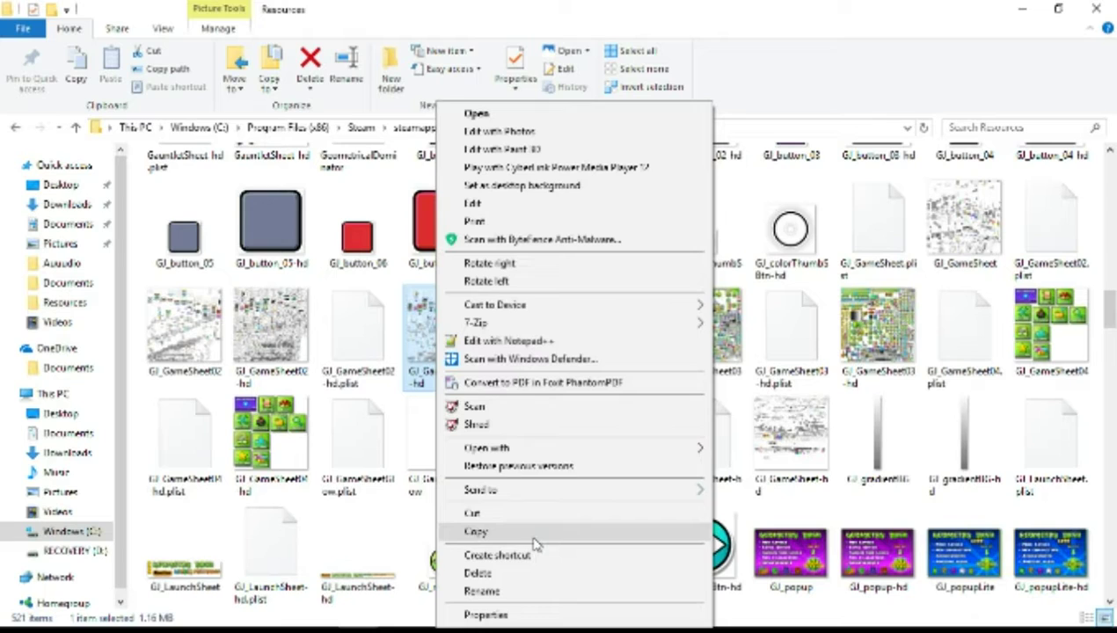
mouse_move(519, 448)
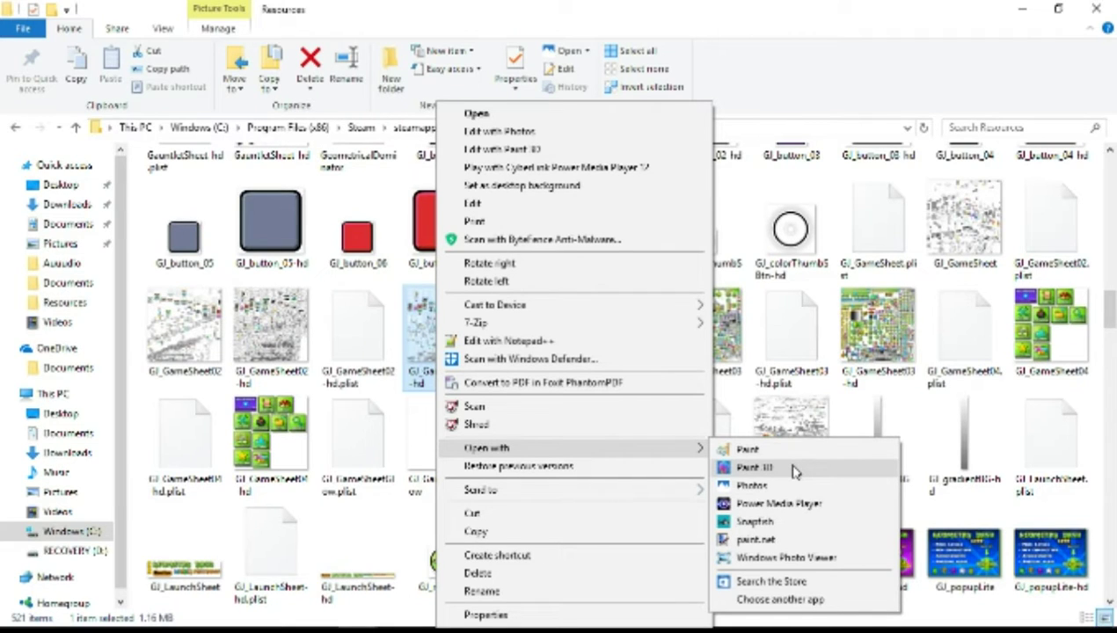
left_click(801, 540)
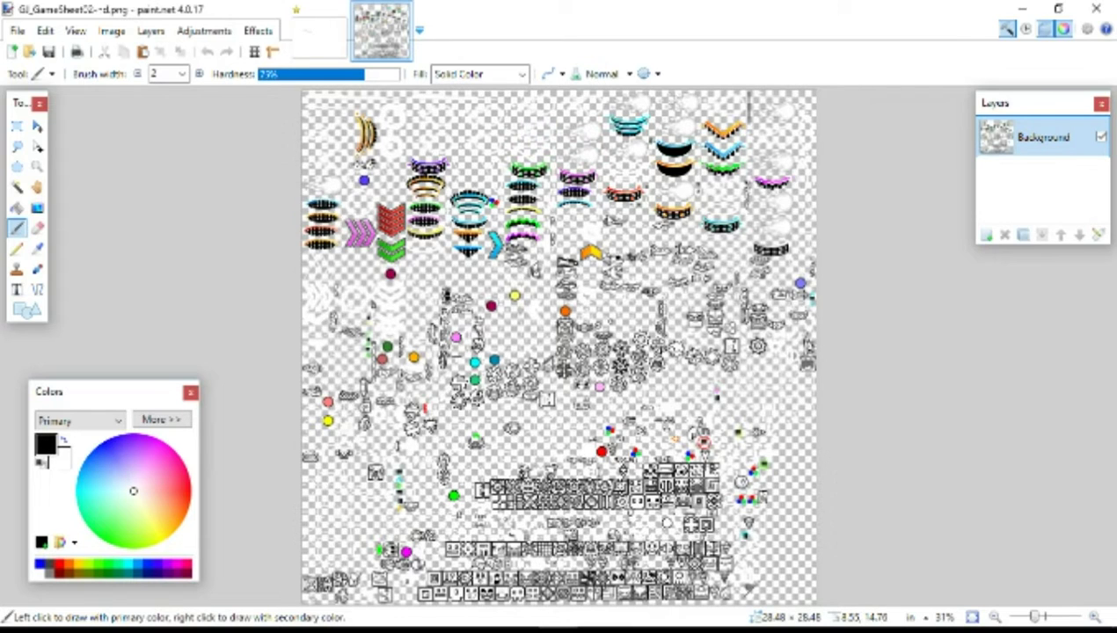
- Zoom the sprite sheet to 100% and then 800%, panning across the icons
left_click(37, 126)
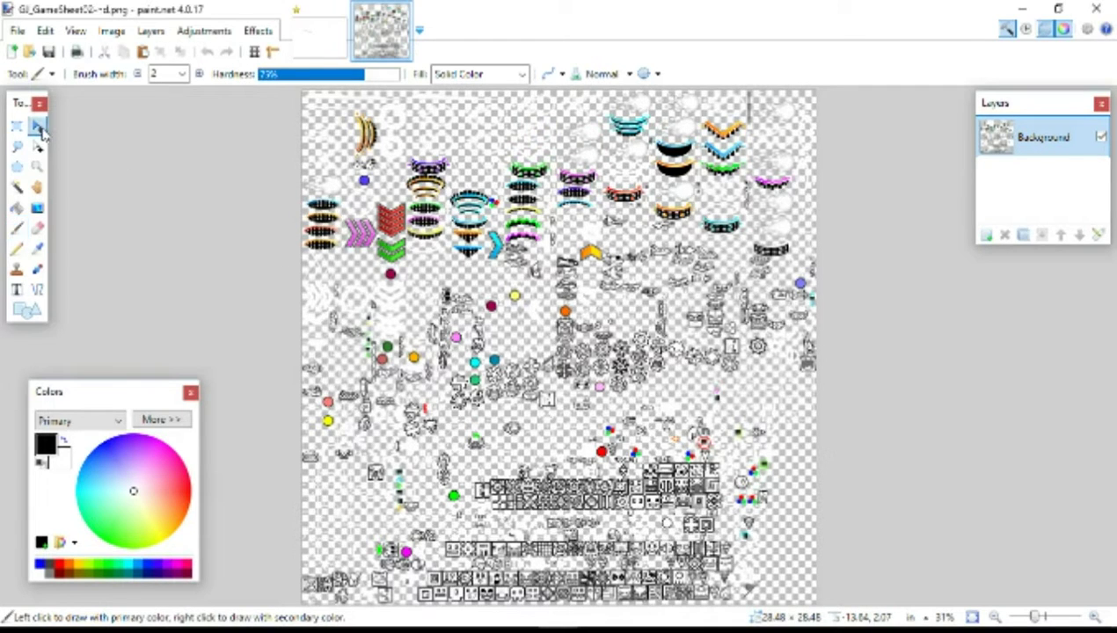
mouse_move(1038, 619)
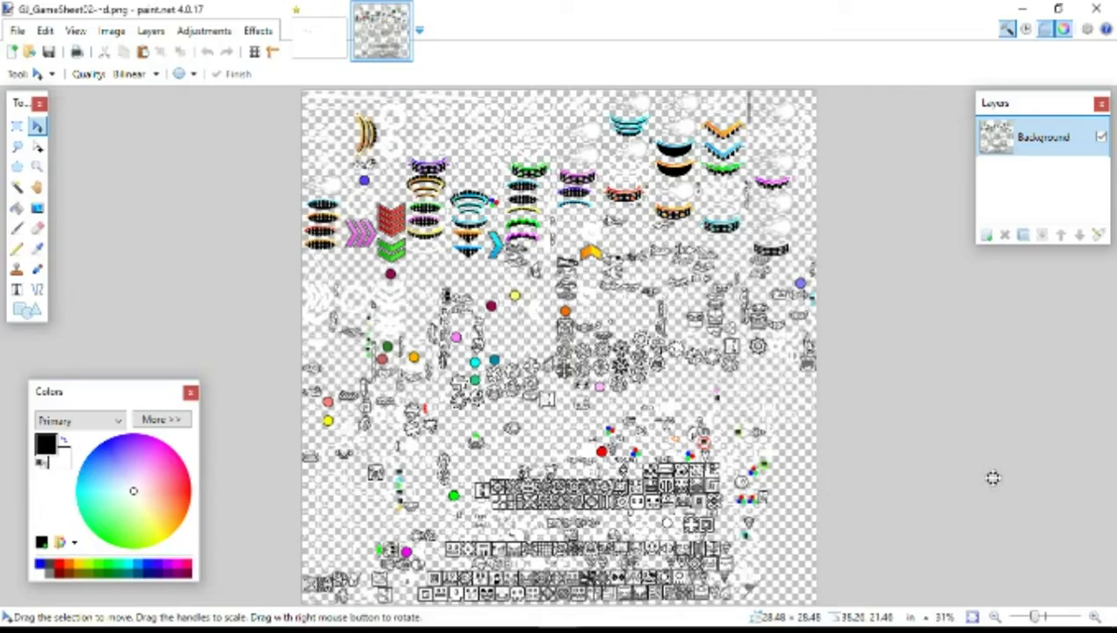
left_click_drag(1022, 621, 1045, 617)
scroll(627, 413, "up", 2)
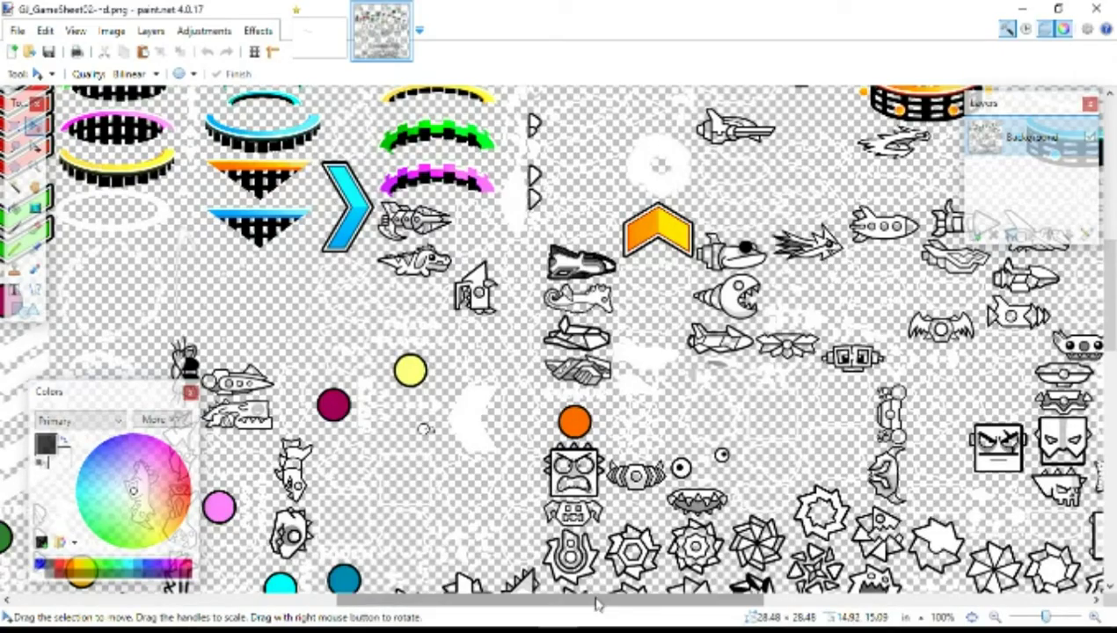
left_click_drag(596, 605, 659, 604)
left_click_drag(1044, 617, 1065, 618)
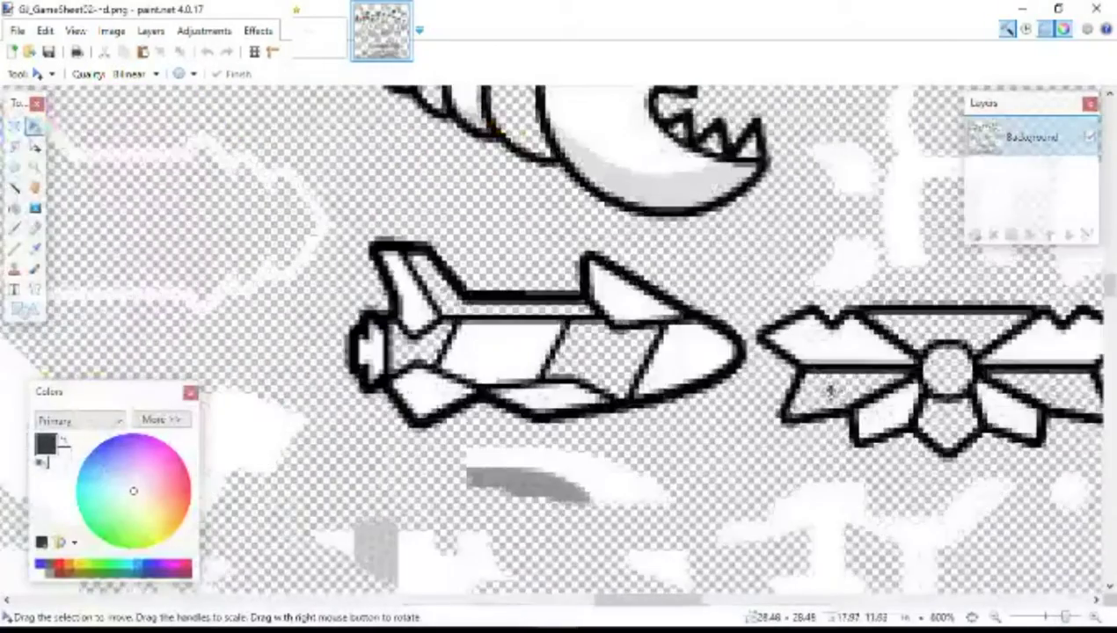
scroll(815, 381, "up", 5)
left_click_drag(642, 609, 688, 610)
- Zoom back out to 200%, scroll through more sprites, and open the File menu
left_click(1055, 620)
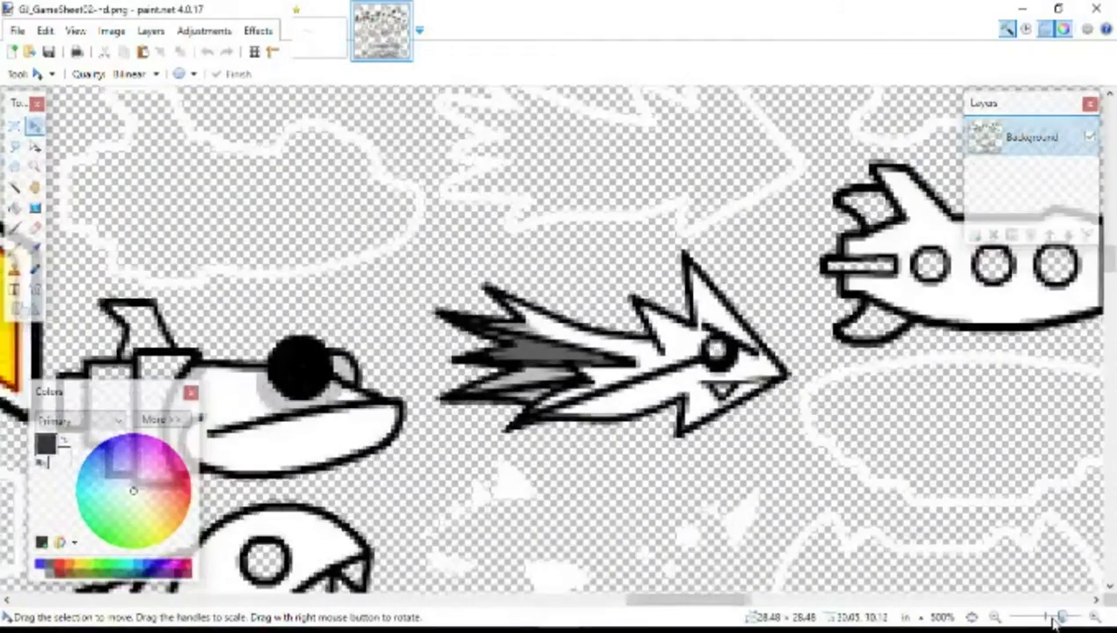
left_click_drag(1056, 620, 1048, 618)
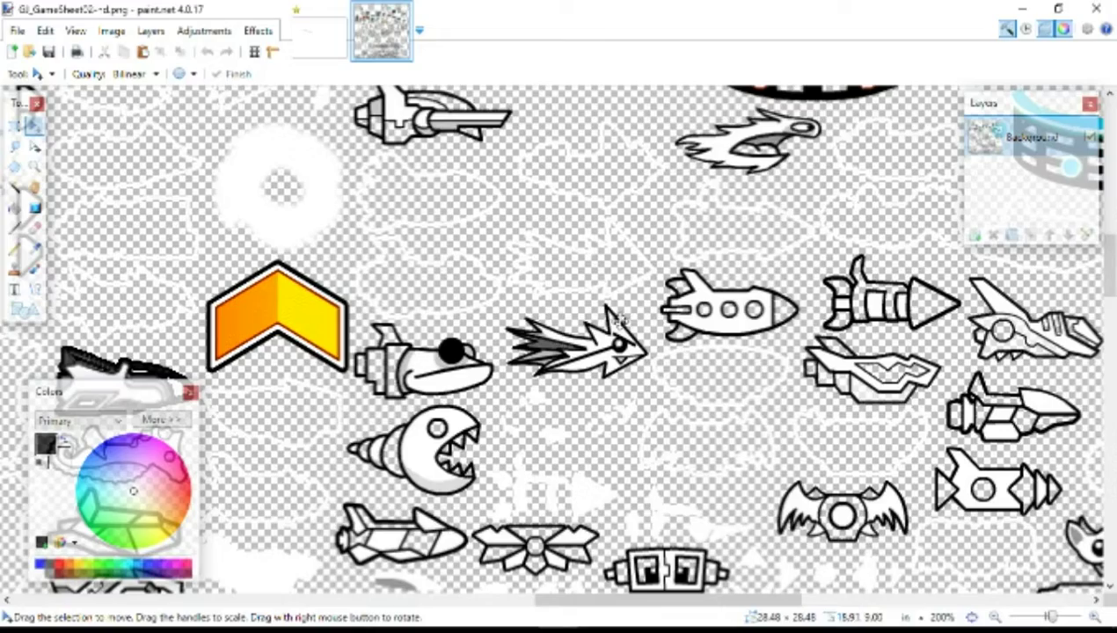
scroll(621, 357, "down", 5)
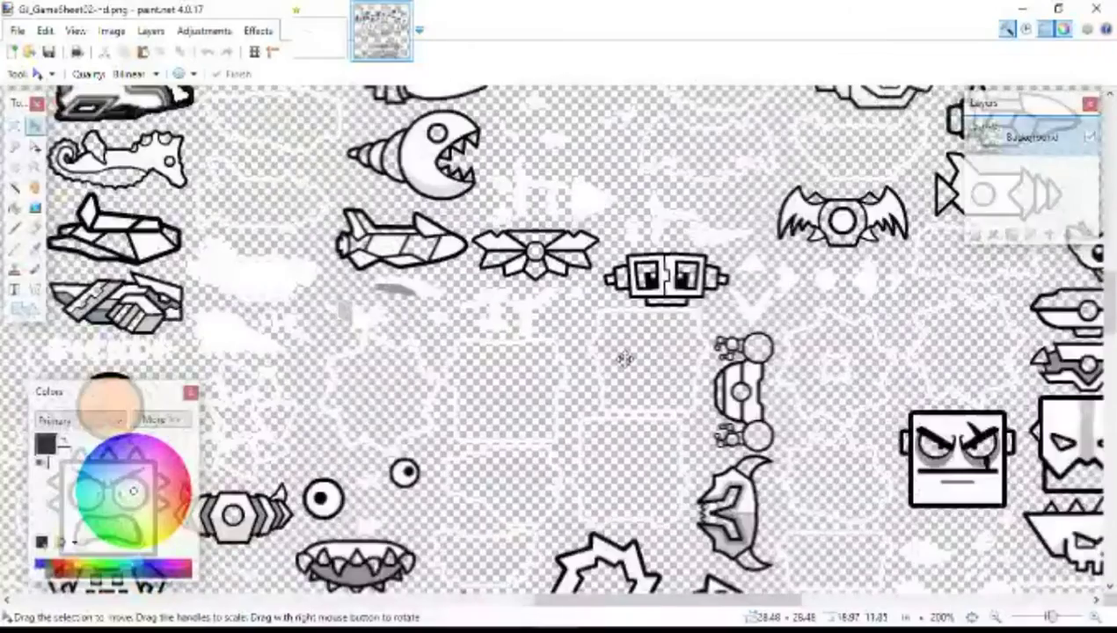
scroll(624, 359, "down", 3)
scroll(736, 481, "down", 3)
left_click_drag(723, 603, 621, 604)
scroll(535, 449, "down", 10)
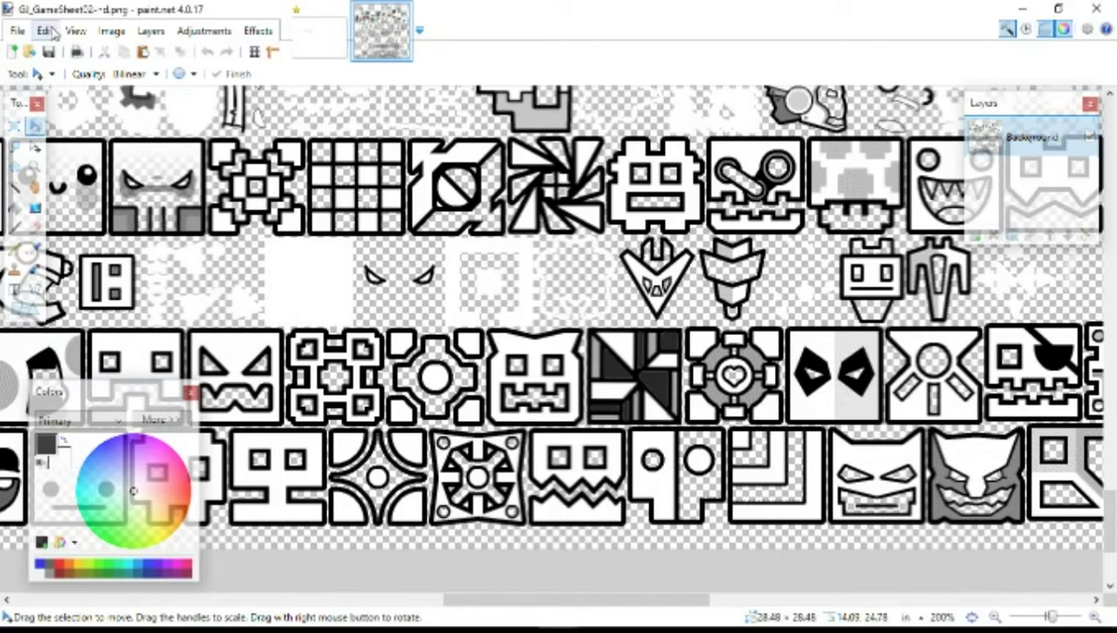
left_click(13, 31)
left_click(13, 31)
left_click(15, 32)
- Create a new blank 400 × 400 pixel image as a second document
key("Escape")
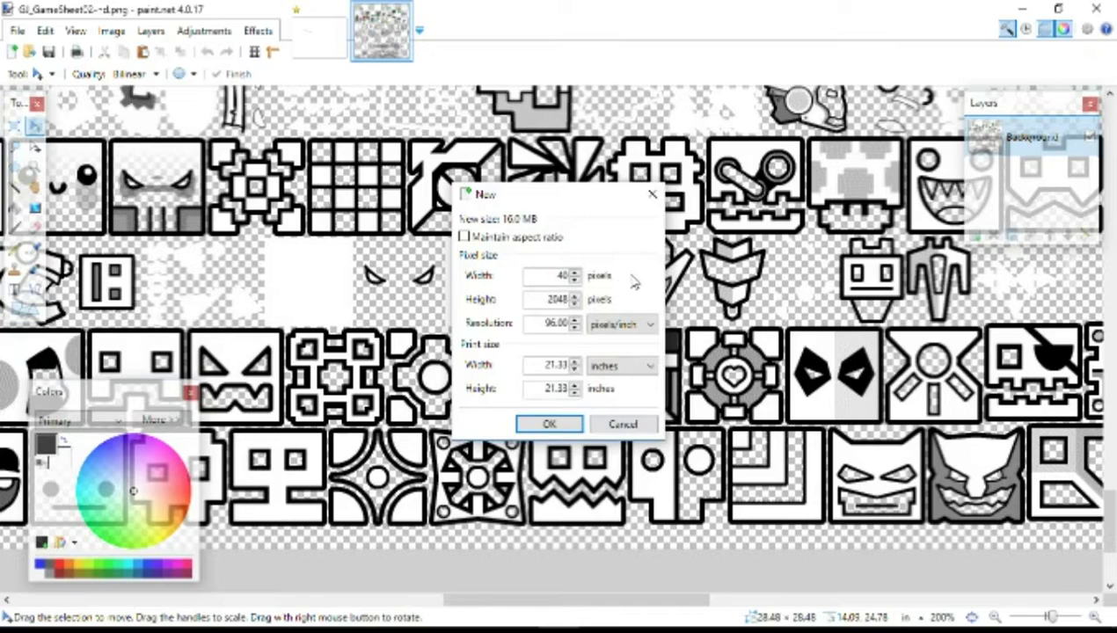
key("Tab")
type("40")
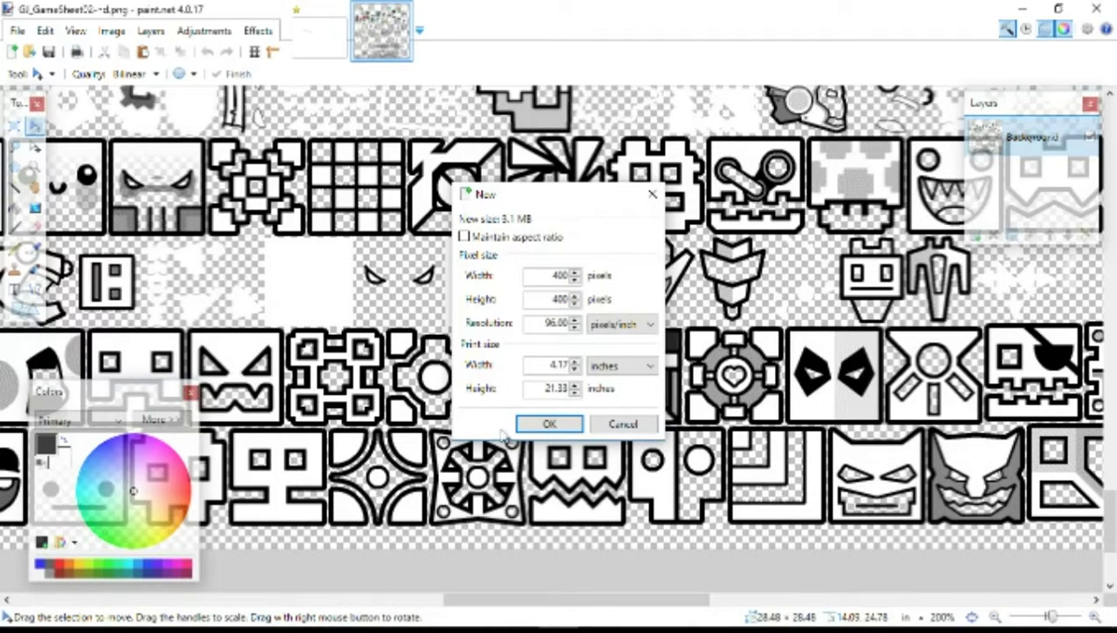
left_click(549, 424)
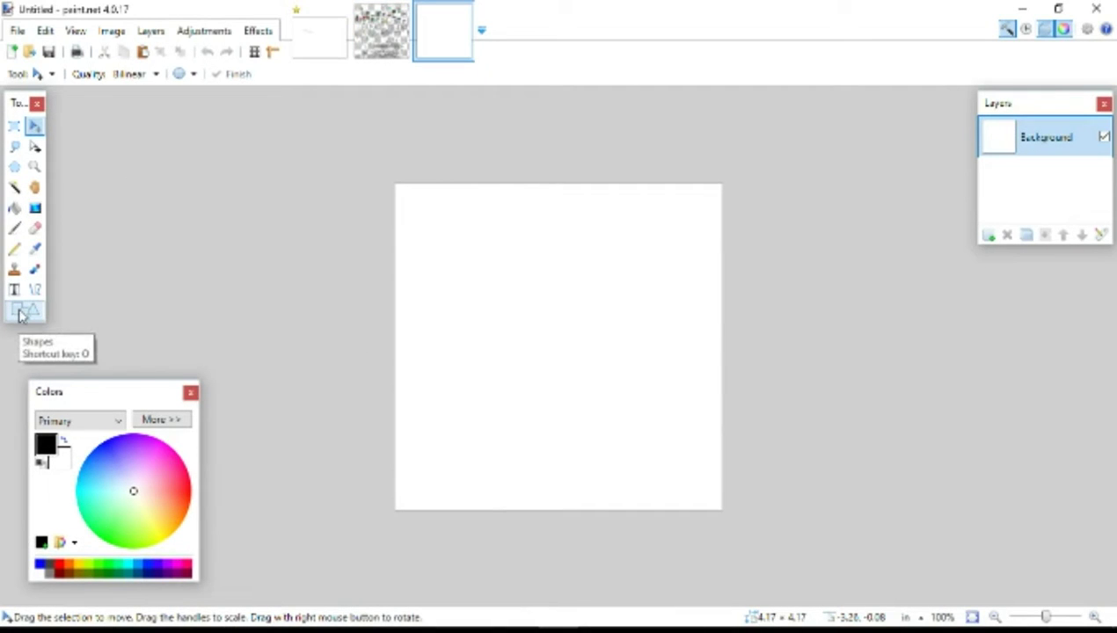
left_click(14, 125)
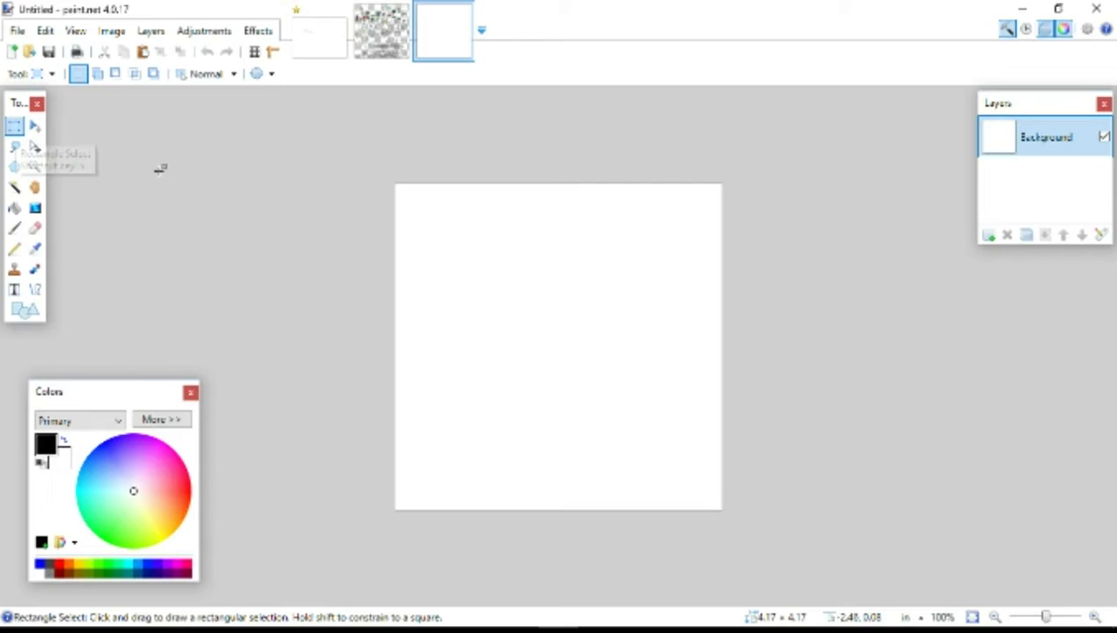
- Pick the Line/Curve tool, draw a test line across the canvas, then undo it
left_click(34, 294)
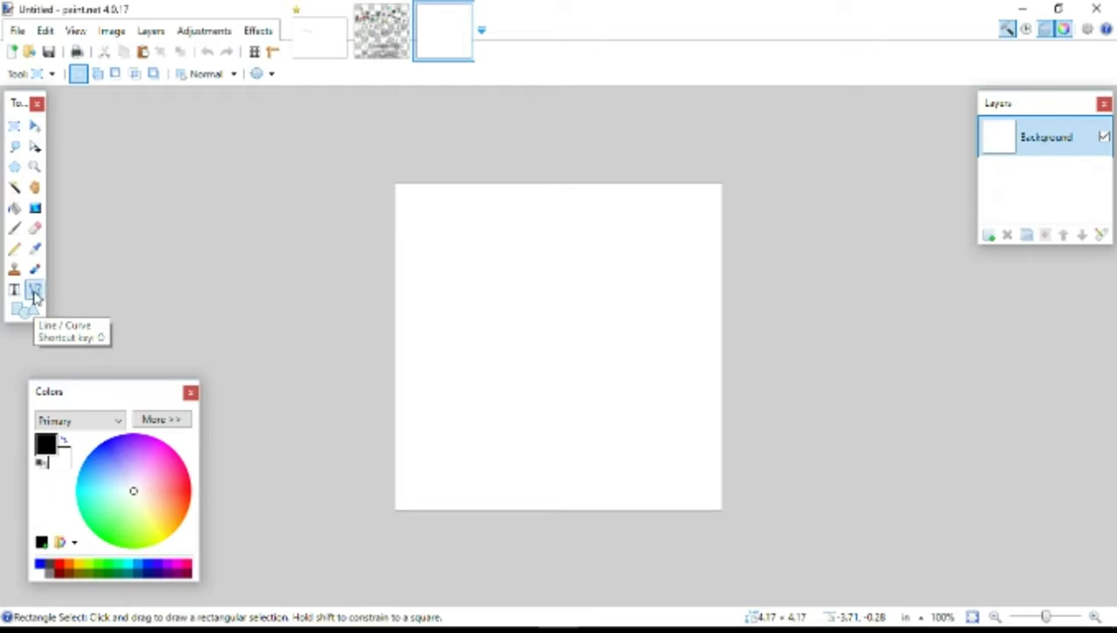
left_click_drag(440, 454, 630, 459)
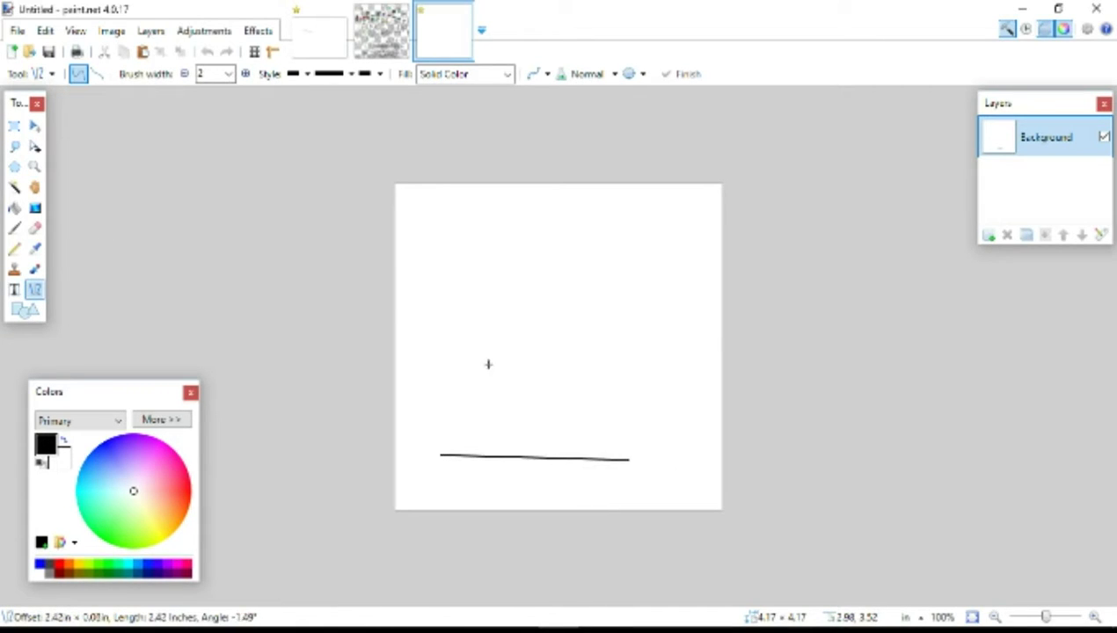
key("ctrl+z")
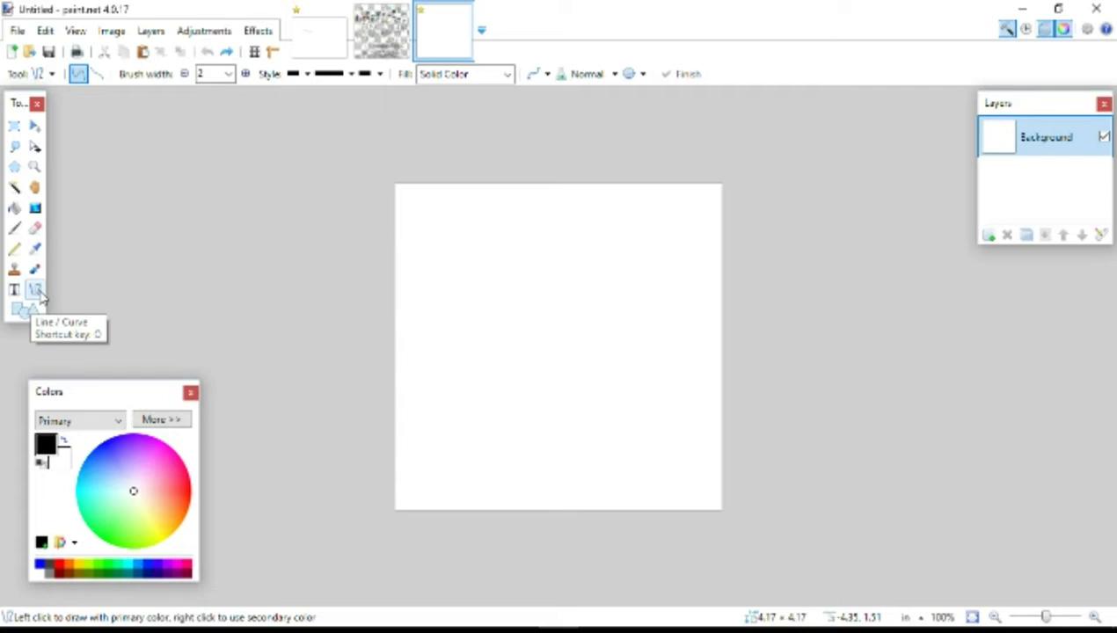
- Set both the start and end caps of lines to Rounded
left_click(308, 75)
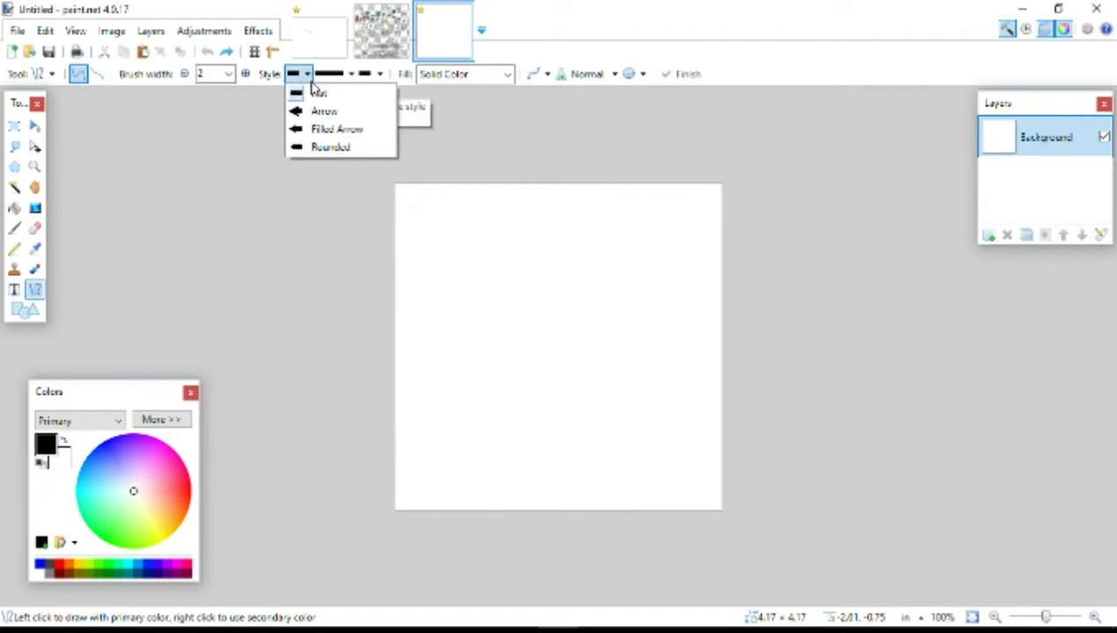
left_click(354, 149)
left_click(381, 76)
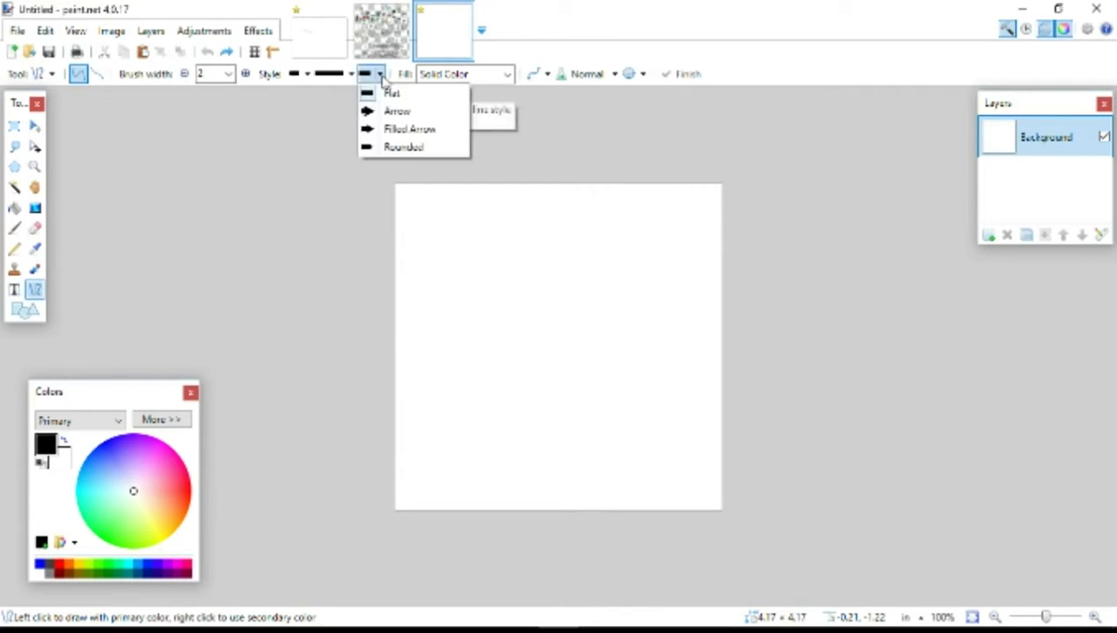
left_click(400, 147)
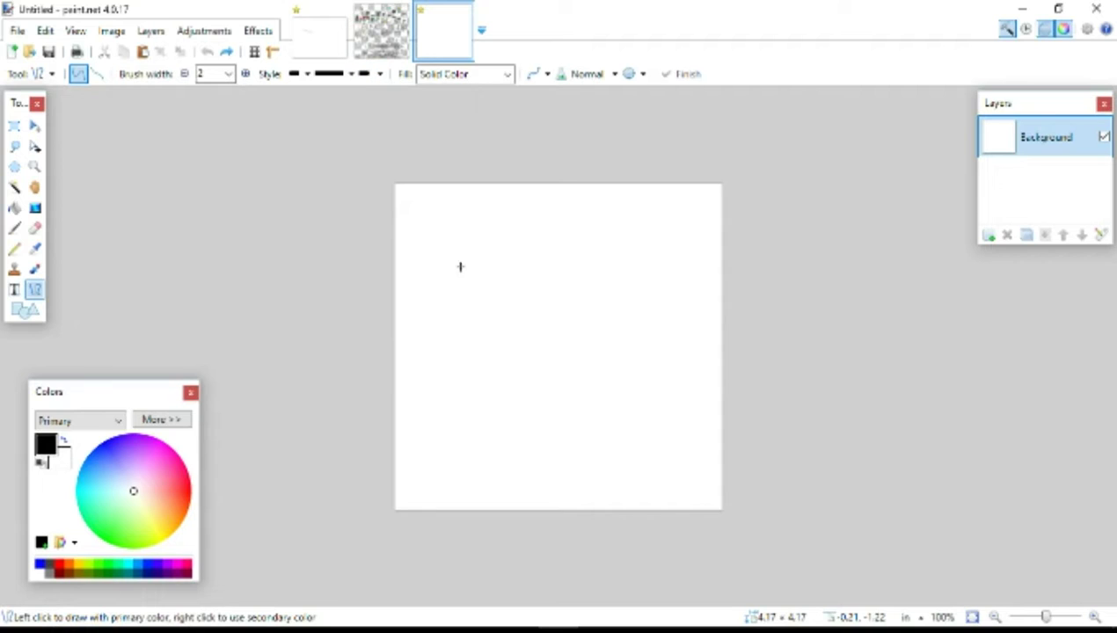
- Draw a horizontal black line near the canvas bottom at brush width 11, replacing a width-6 try
left_click(228, 74)
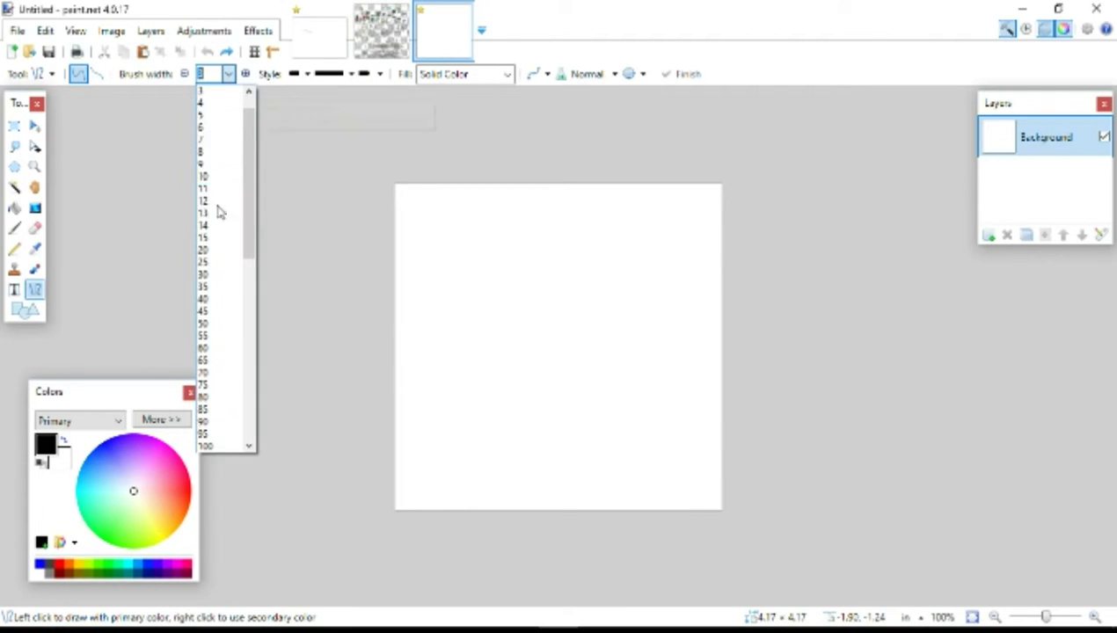
left_click(211, 130)
left_click_drag(429, 458, 625, 465)
key("ctrl+z")
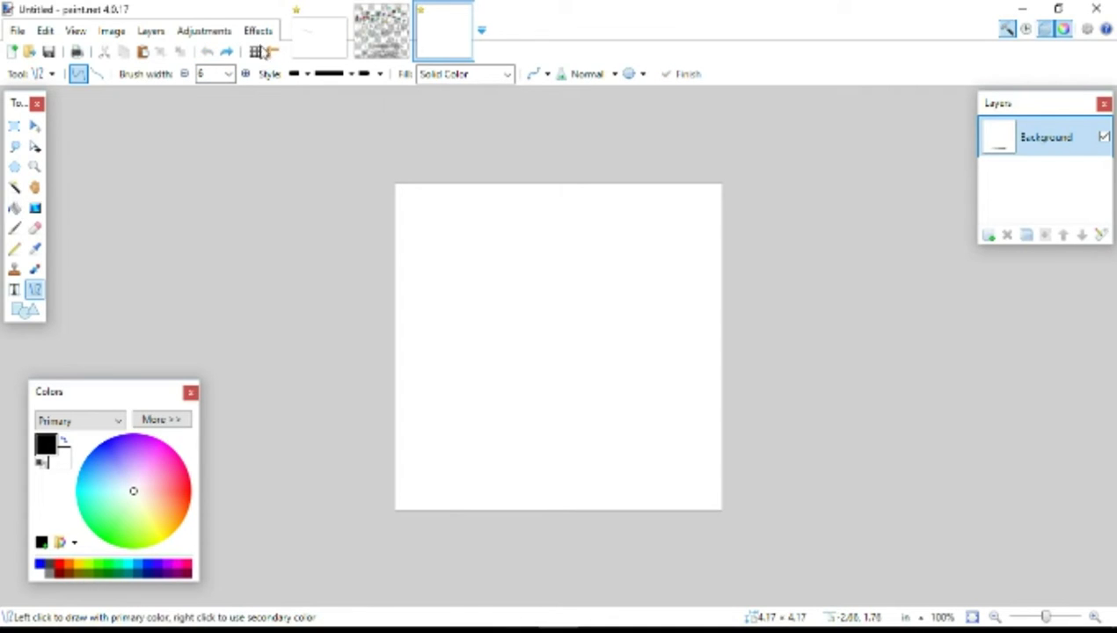
left_click(228, 73)
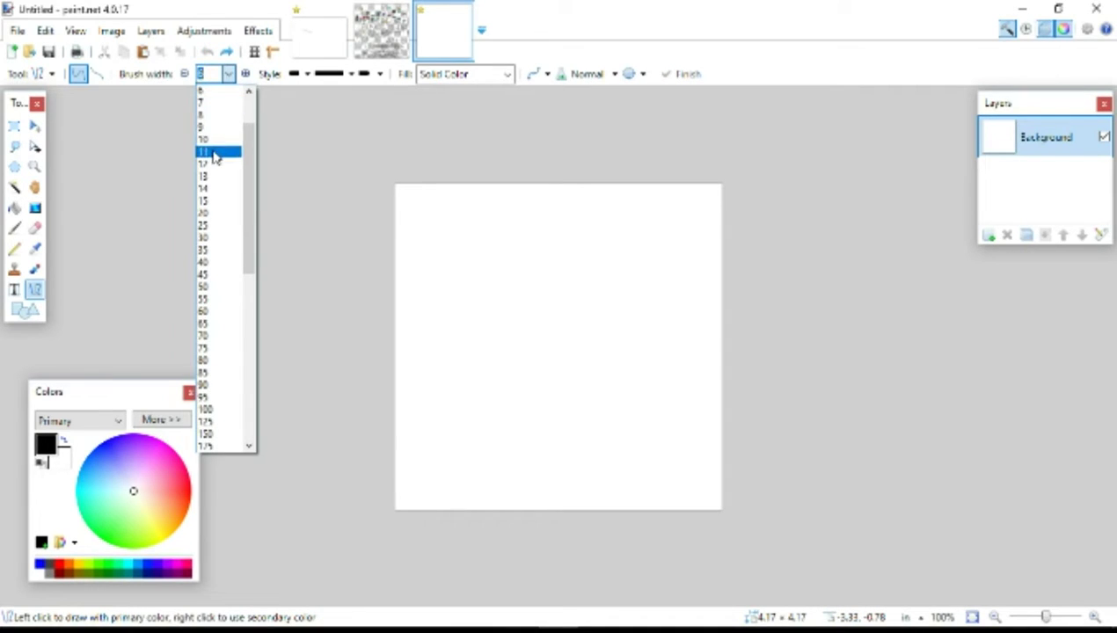
left_click(218, 153)
left_click_drag(426, 480, 619, 480)
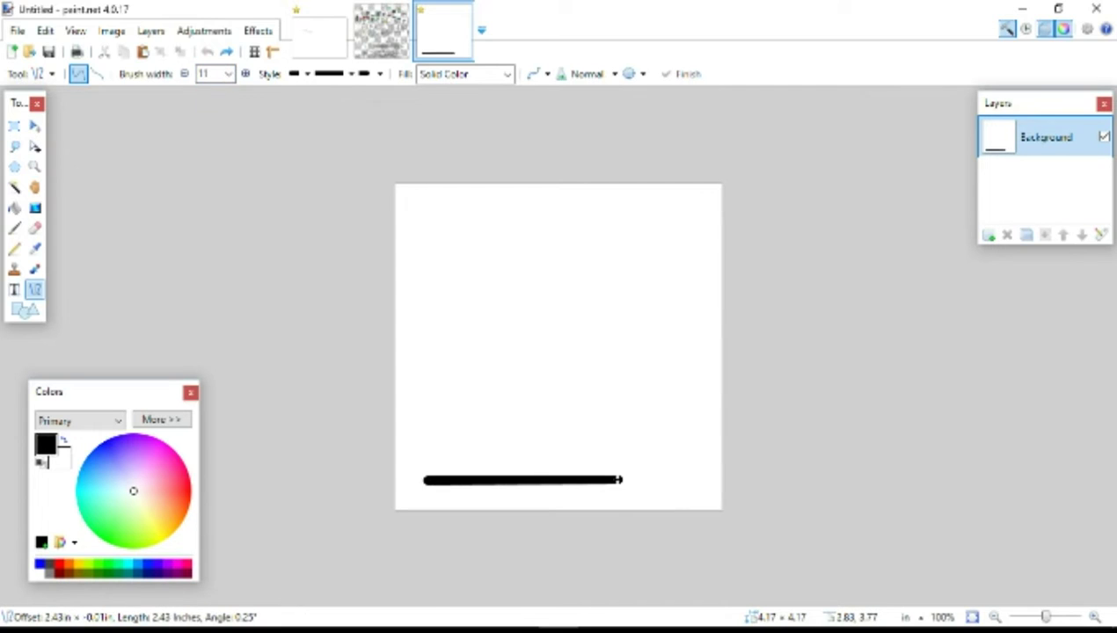
- Redraw a straight thick line along the canvas bottom, then add an empty Layer 2 above it
key("ctrl+z")
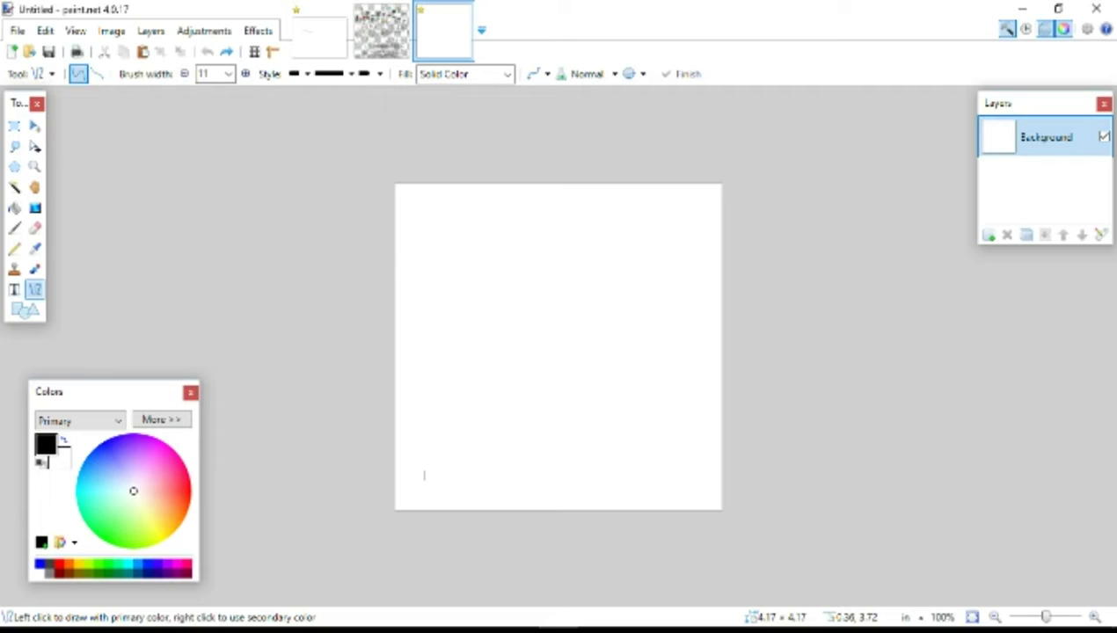
left_click_drag(424, 476, 687, 473)
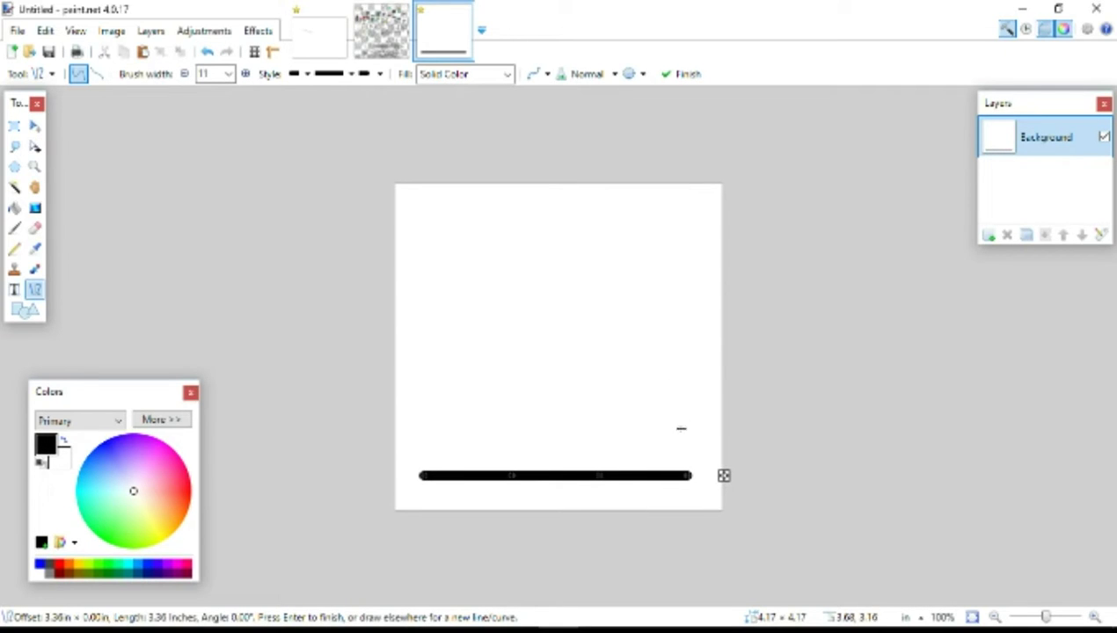
left_click_drag(605, 476, 596, 414)
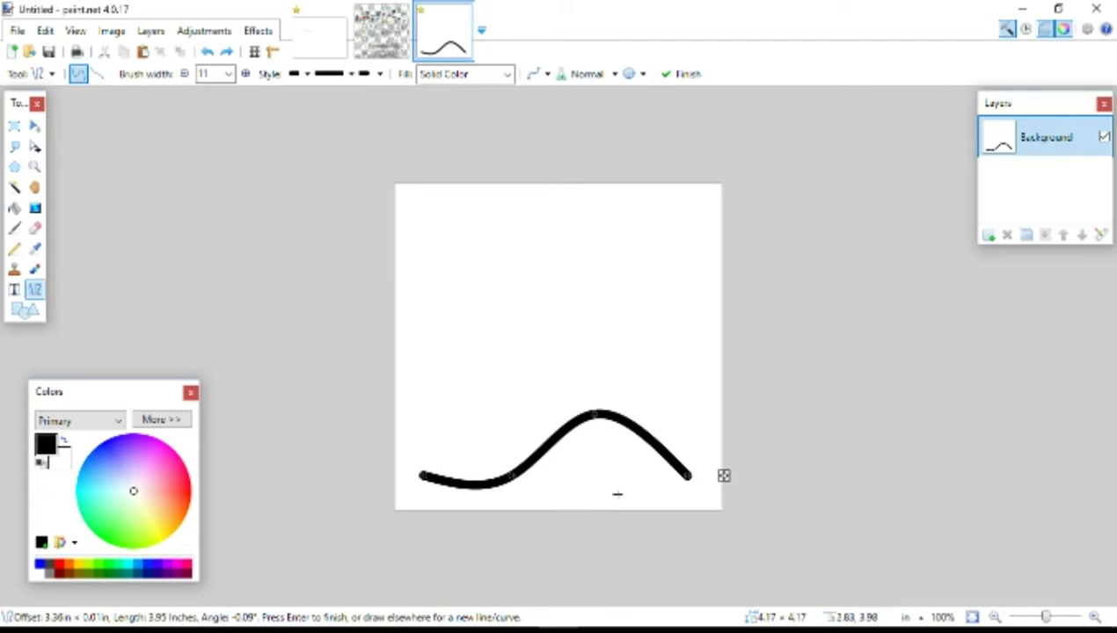
key("ctrl+z")
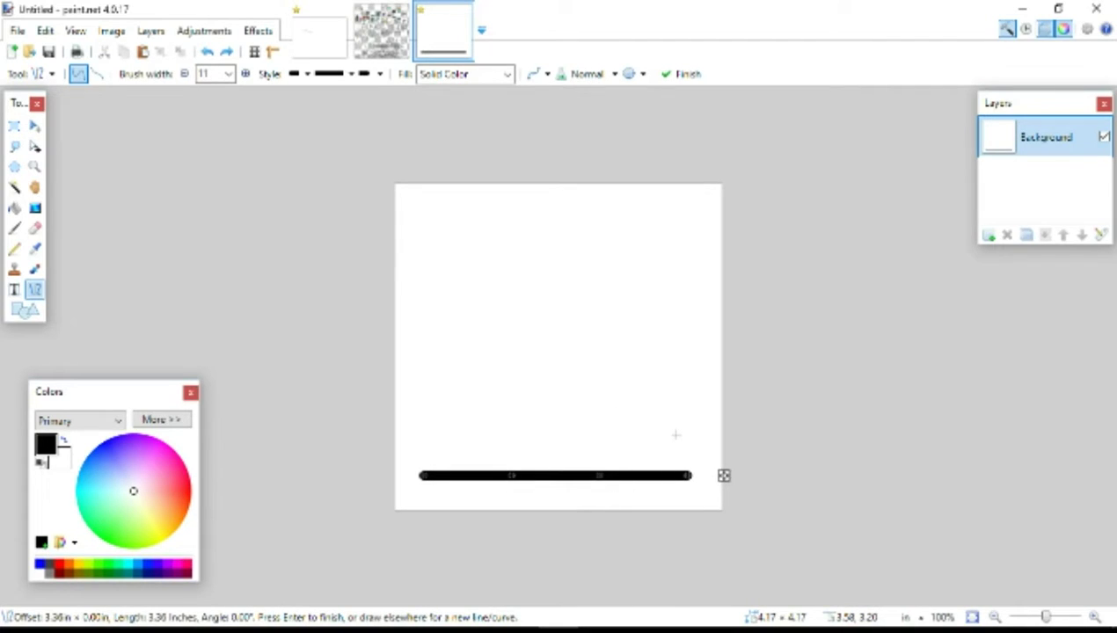
key("Return")
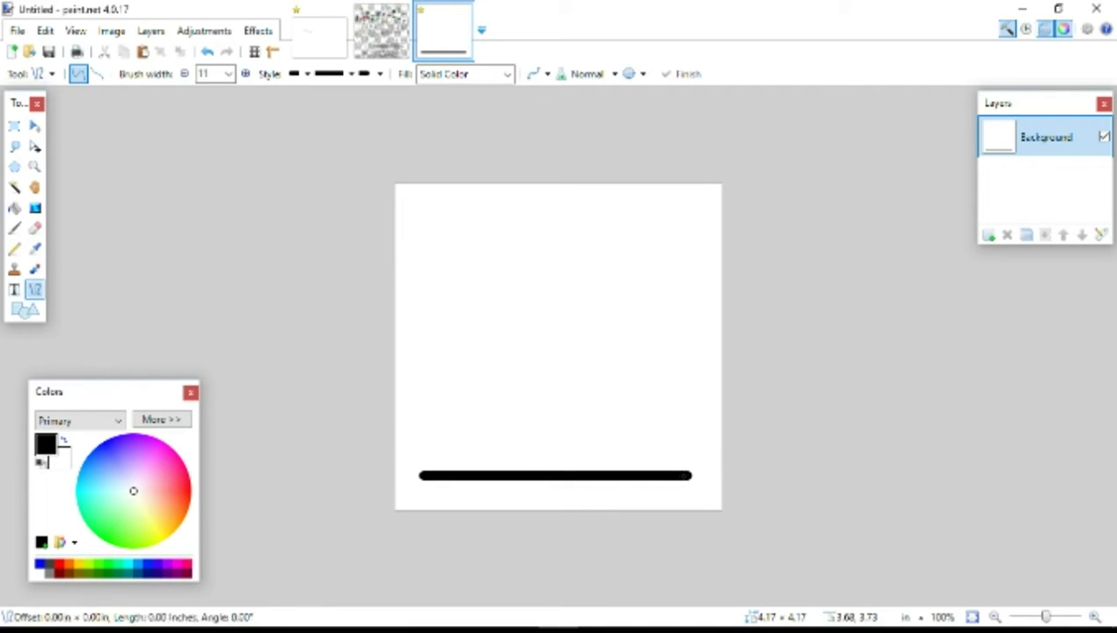
left_click_drag(684, 472, 684, 380)
key("ctrl+z")
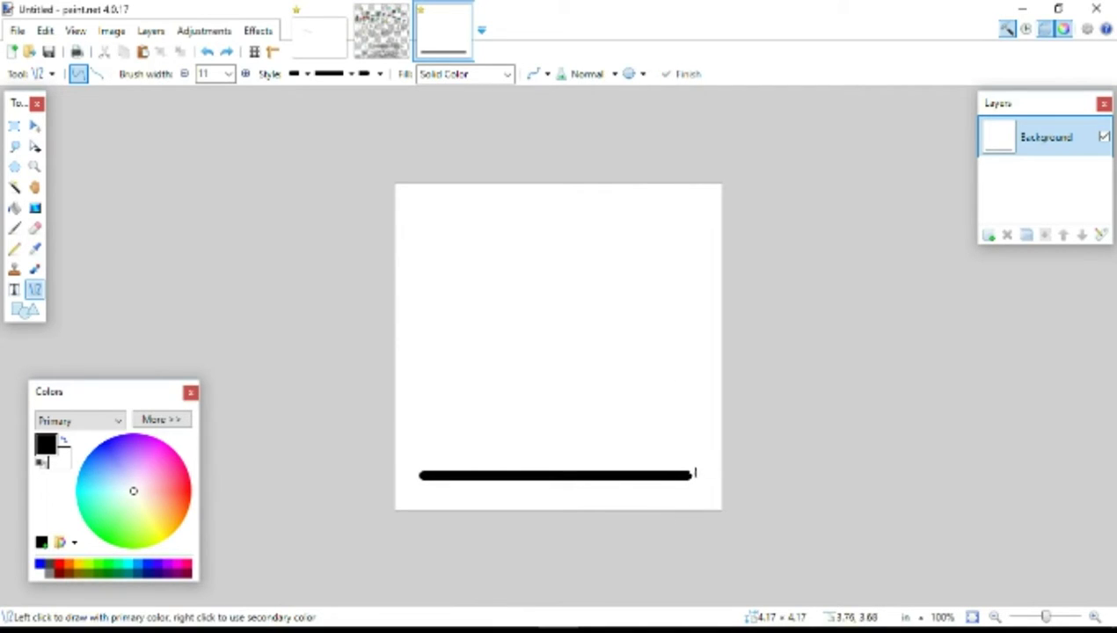
left_click(988, 235)
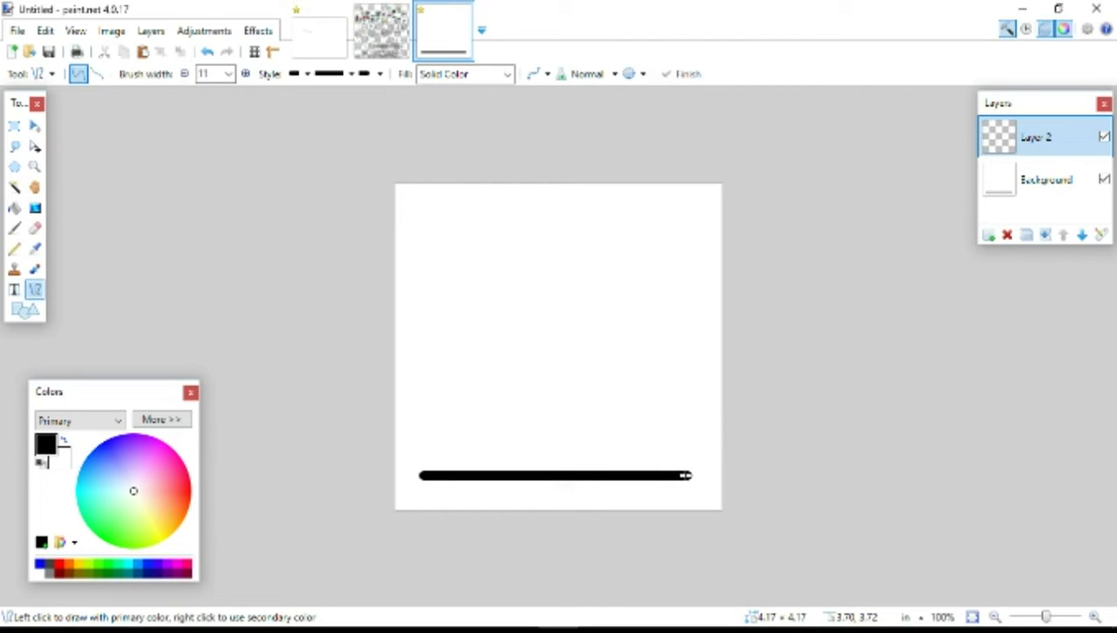
- Draw a thick vertical line rising from the bottom line's right end, then nudge it slightly right
left_click(685, 475)
left_click_drag(684, 462, 656, 248)
left_click_drag(656, 249, 657, 235)
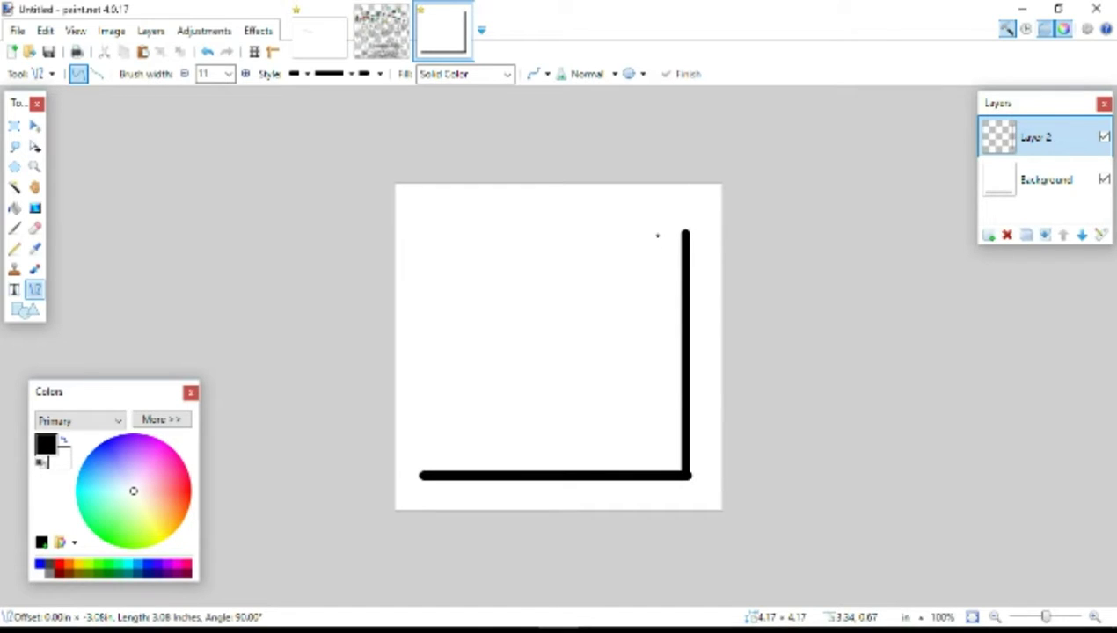
left_click(34, 126)
left_click_drag(698, 404, 696, 407)
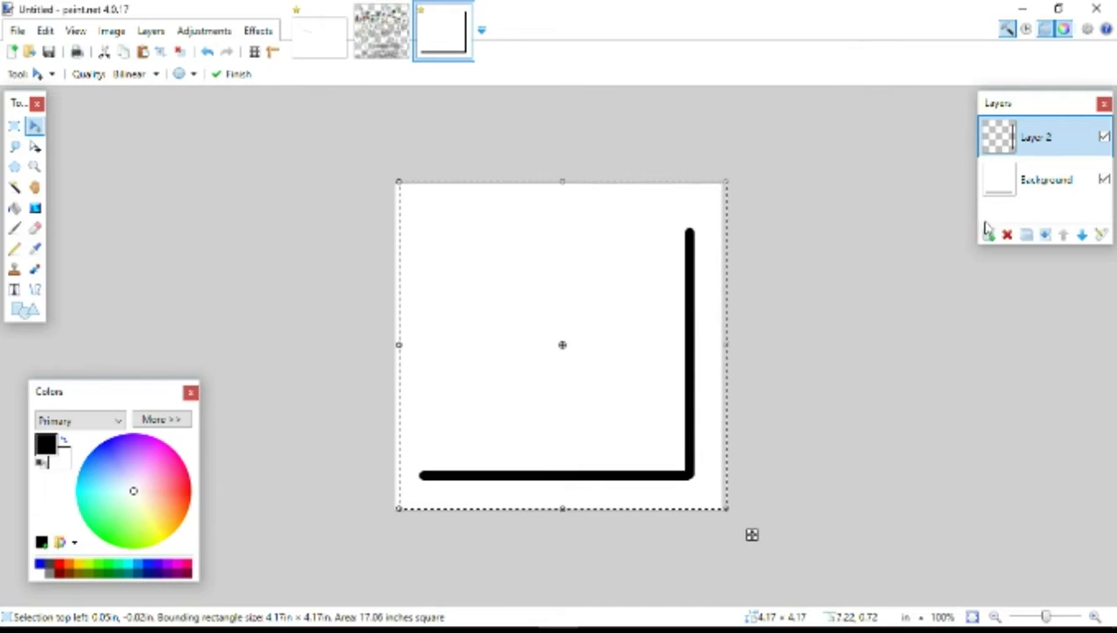
- Duplicate the vertical line's layer, then move and rotate the copy so the square closes
key("ctrl+d")
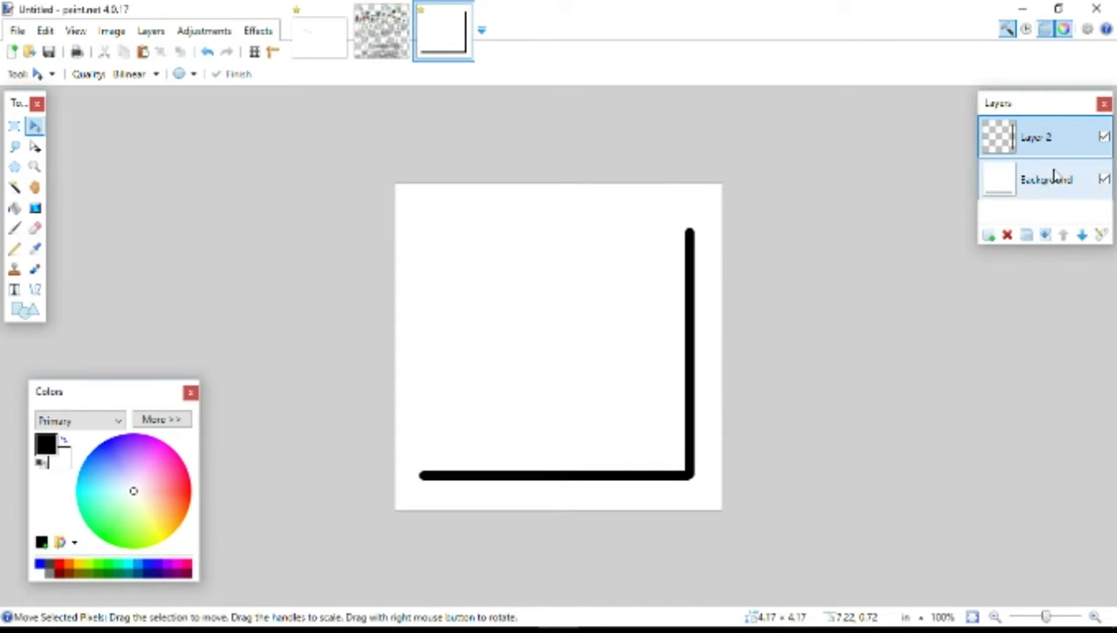
left_click(1026, 236)
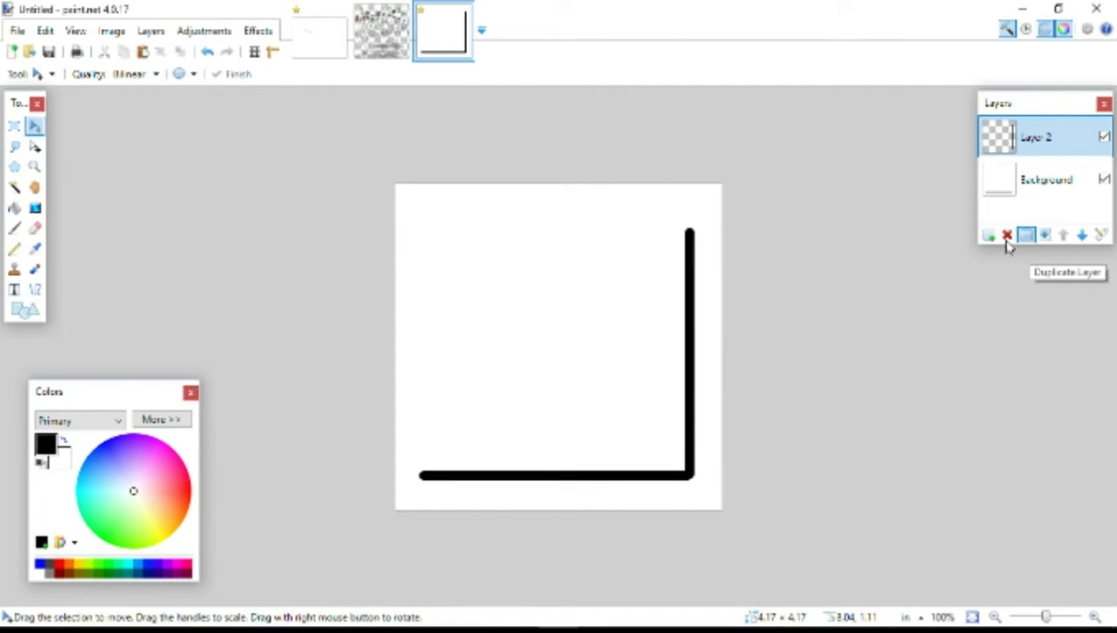
left_click_drag(676, 342, 651, 323)
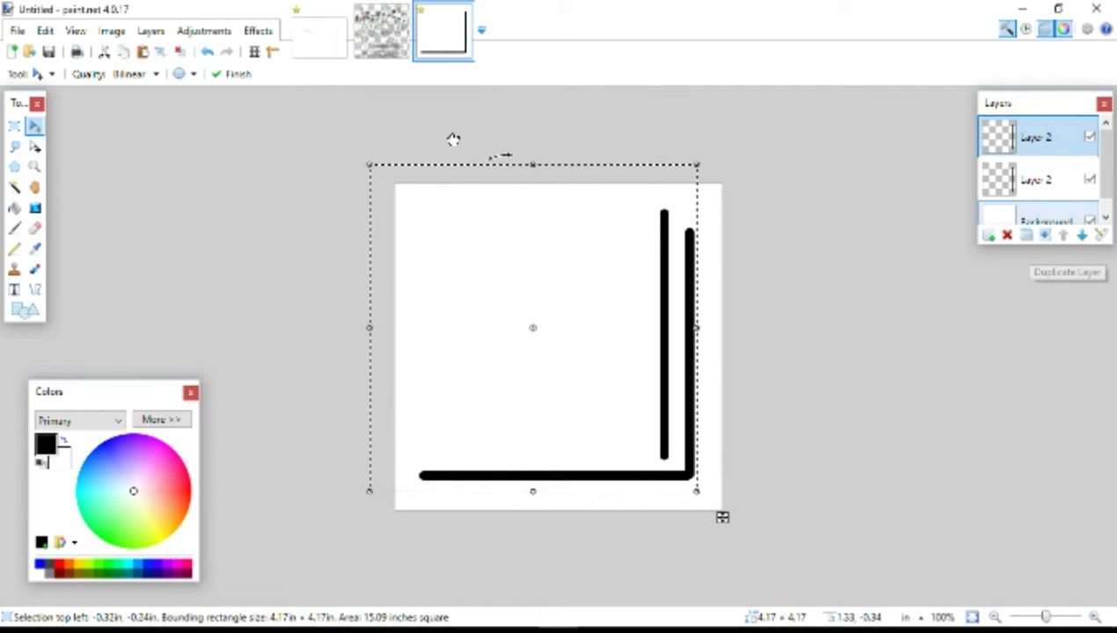
left_click_drag(352, 145, 346, 150)
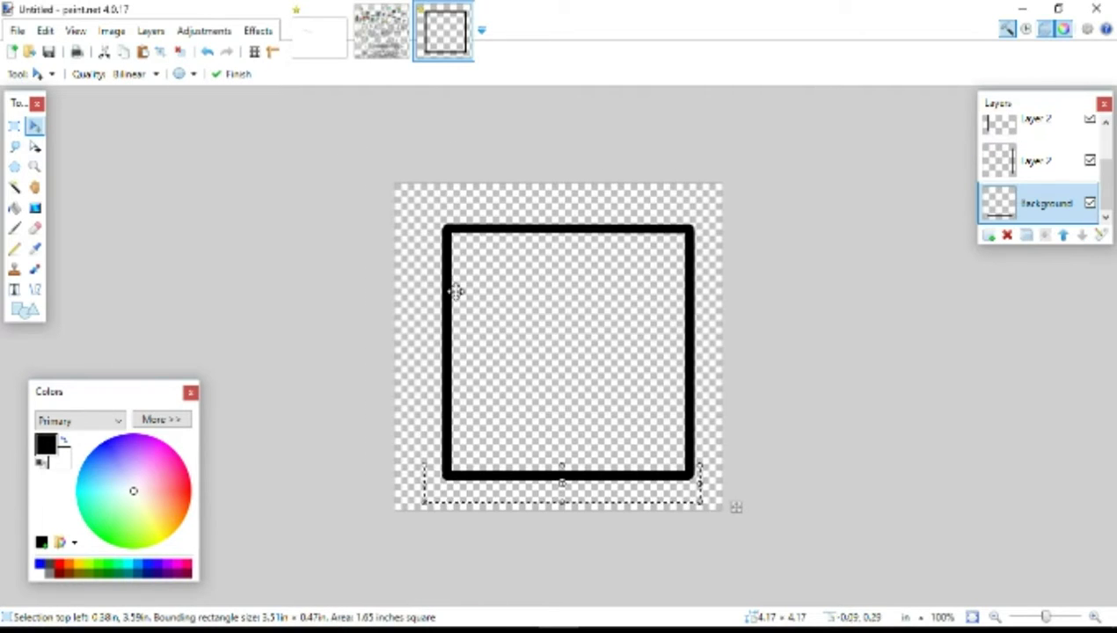
key("Return")
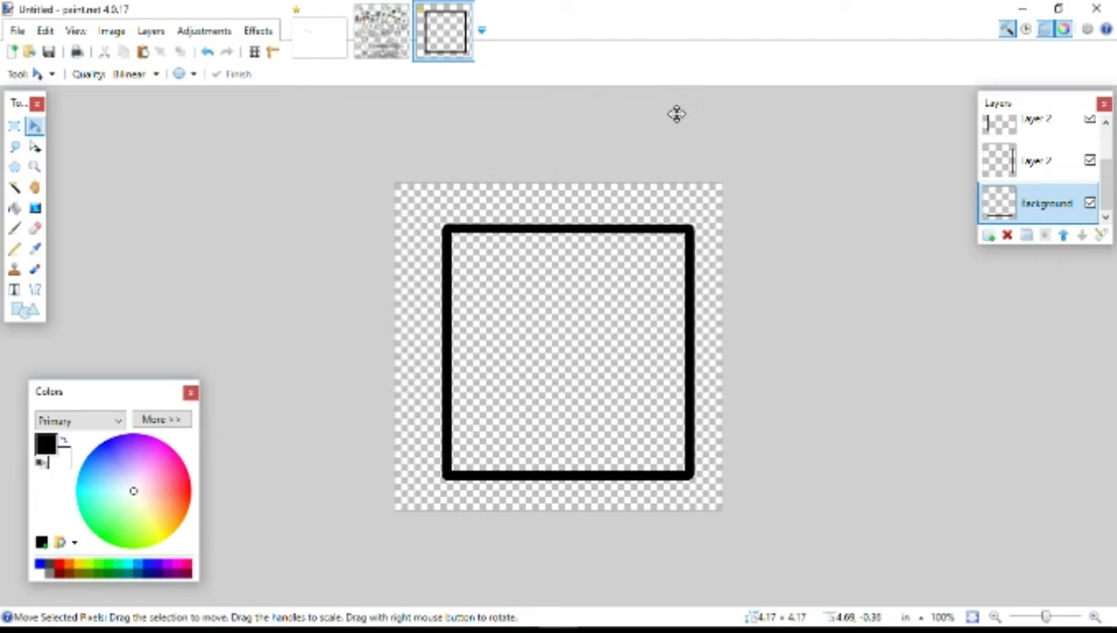
- Merge the line layers down into the single Background layer
left_click(1042, 127)
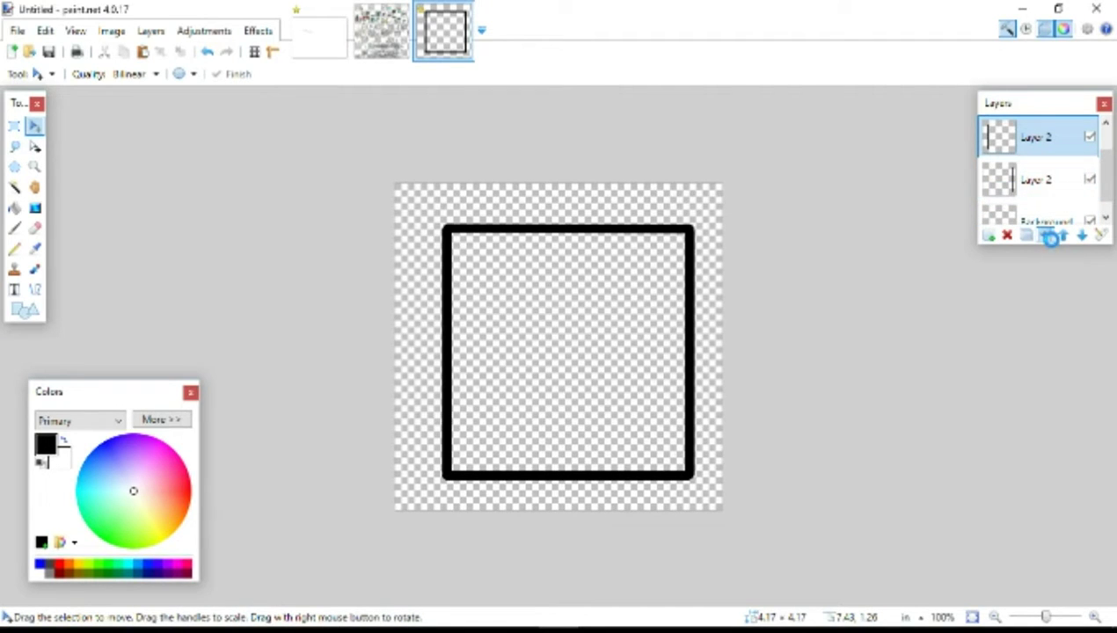
left_click(1047, 236)
left_click(1048, 237)
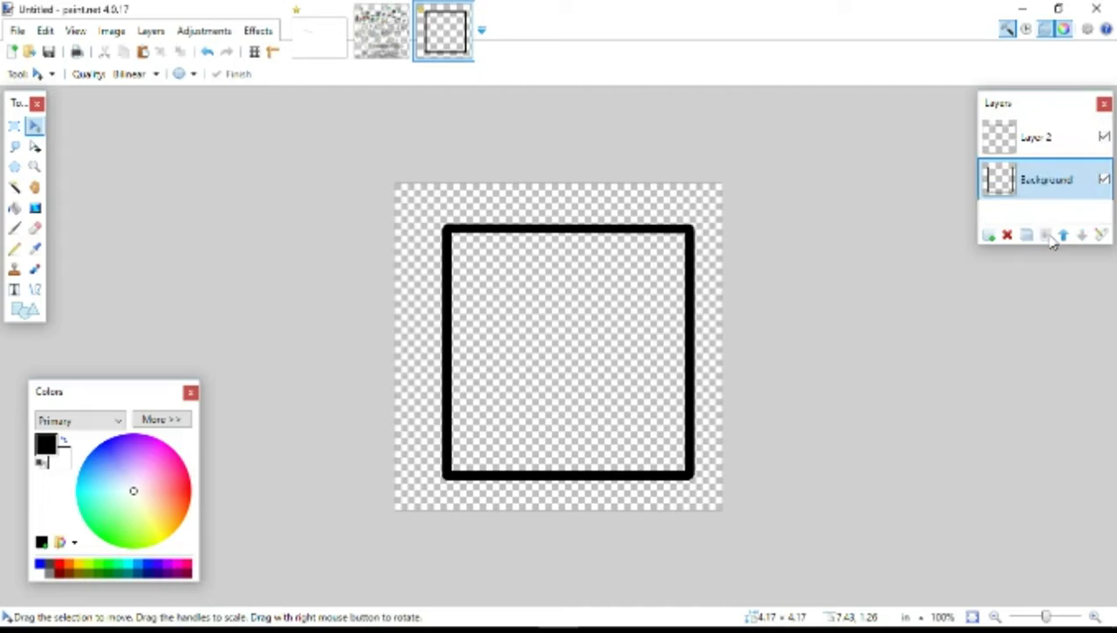
left_click(1051, 141)
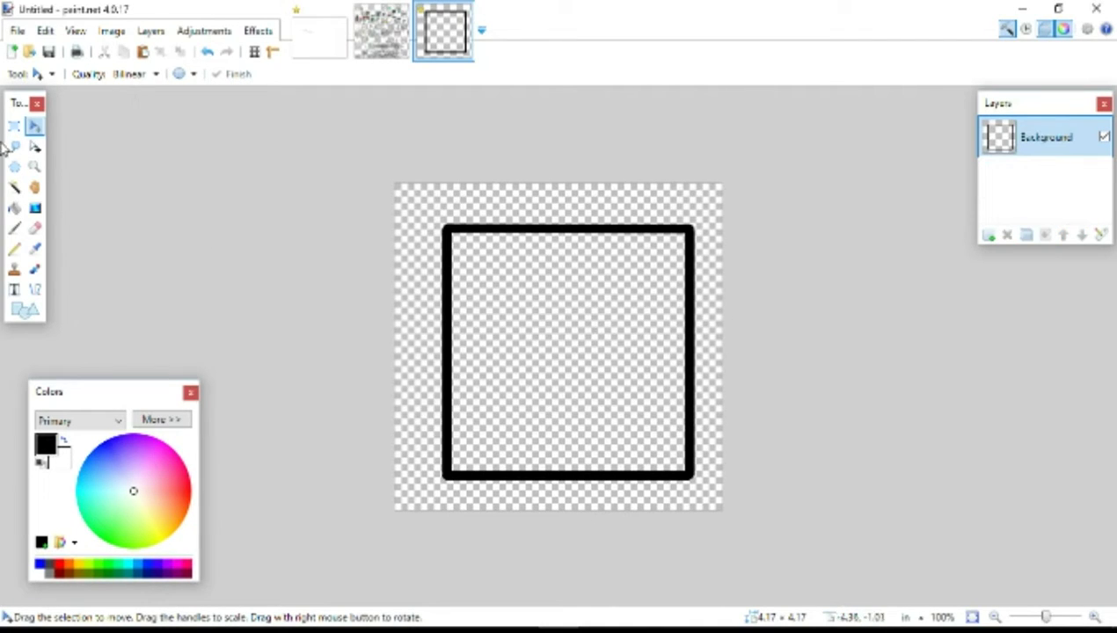
- On a new layer, draw a concave curve from bottom-left to top-right corner, then add Layer 3
left_click(34, 290)
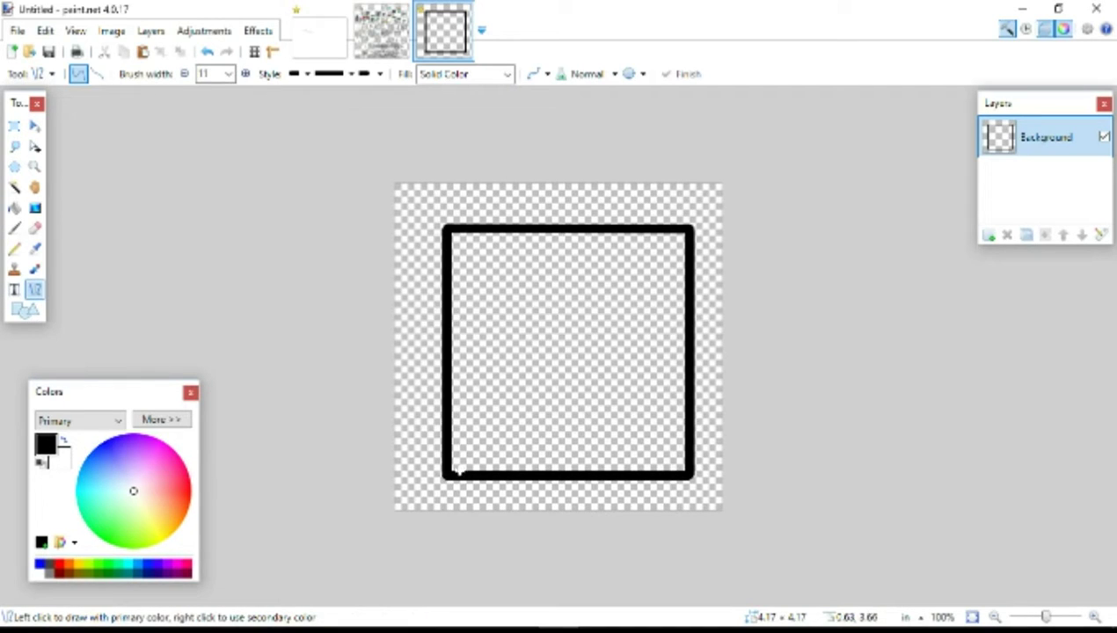
left_click(989, 235)
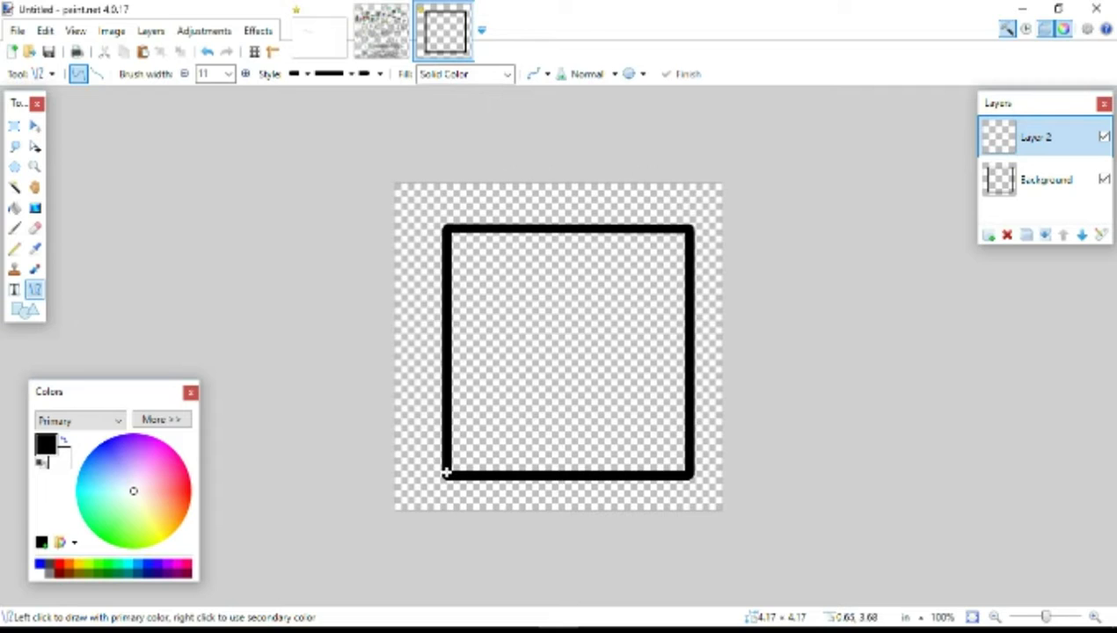
mouse_move(449, 472)
left_mouse_down()
mouse_move(686, 233)
mouse_move(695, 251)
left_mouse_up()
left_click_drag(607, 319, 640, 355)
left_click_drag(525, 397, 557, 428)
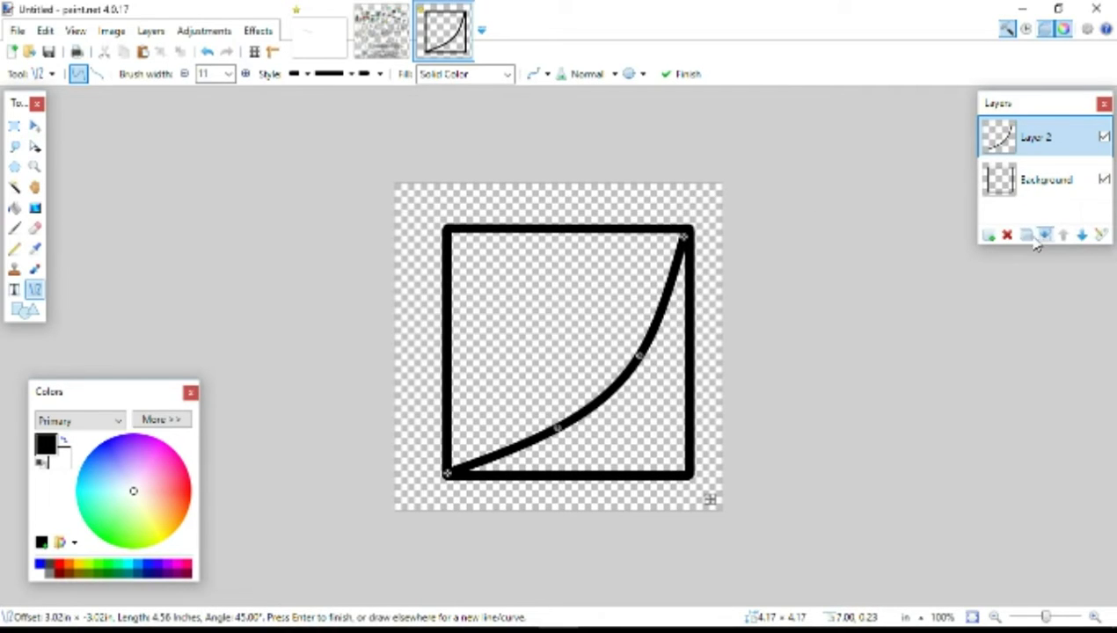
left_click(988, 236)
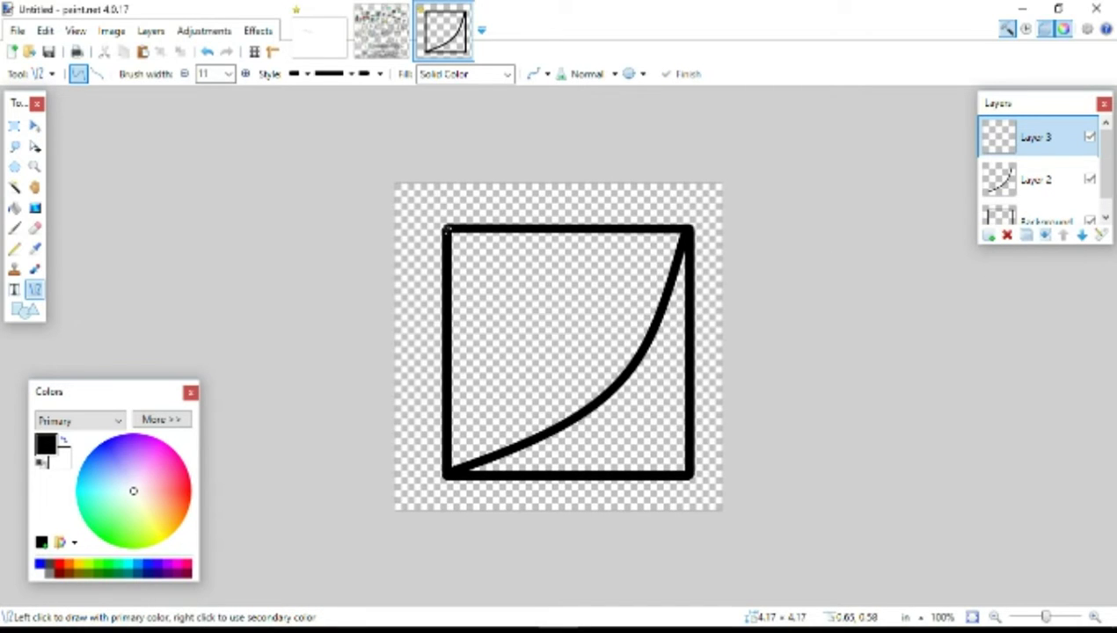
- Draw a straight diagonal from the top-left corner to the curve, undoing the trial bends
left_click_drag(449, 231, 621, 376)
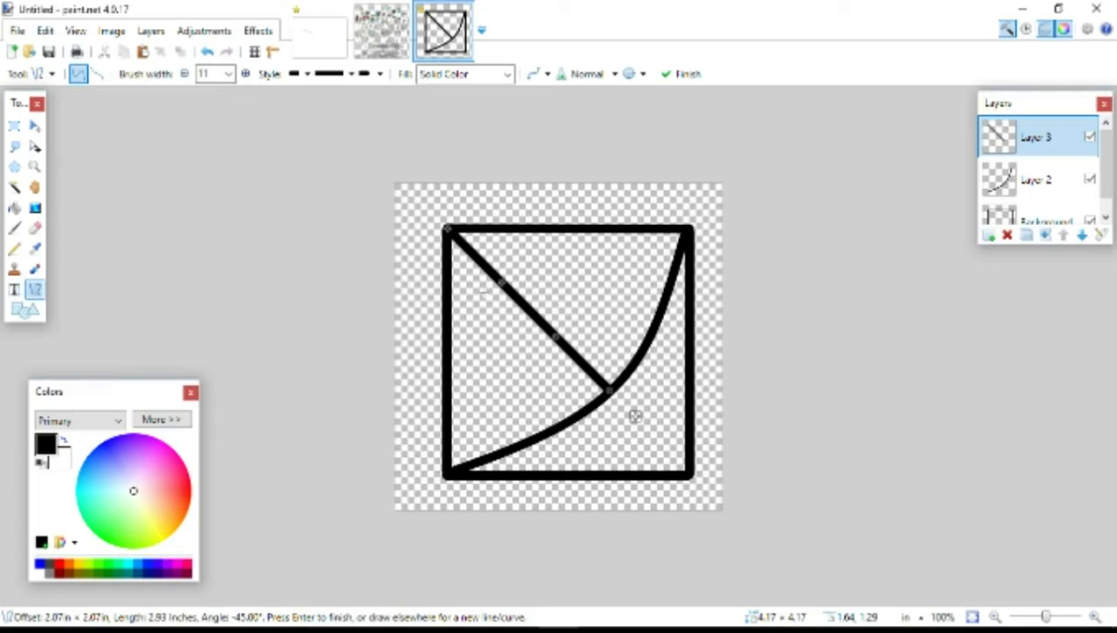
left_click_drag(503, 283, 611, 268)
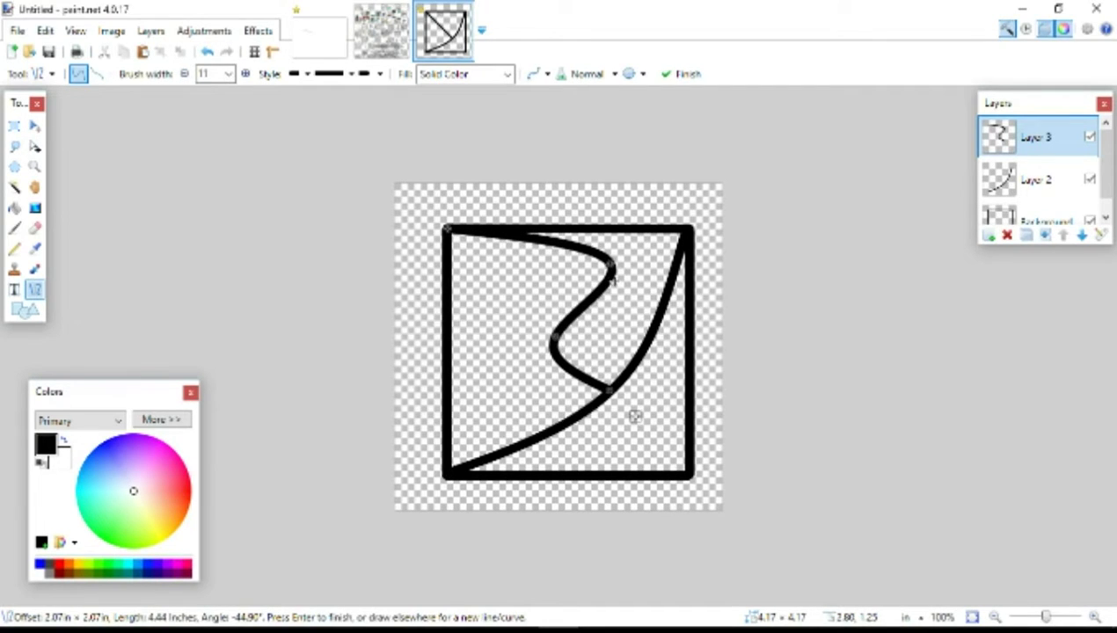
key("ctrl+z")
left_click_drag(552, 340, 517, 381)
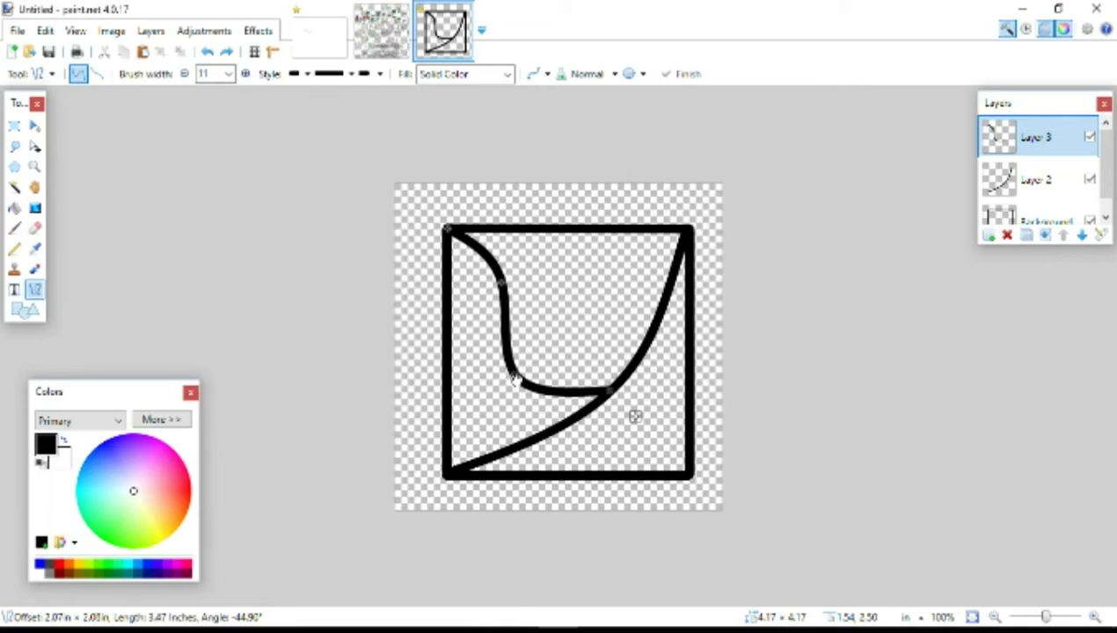
key("ctrl+z")
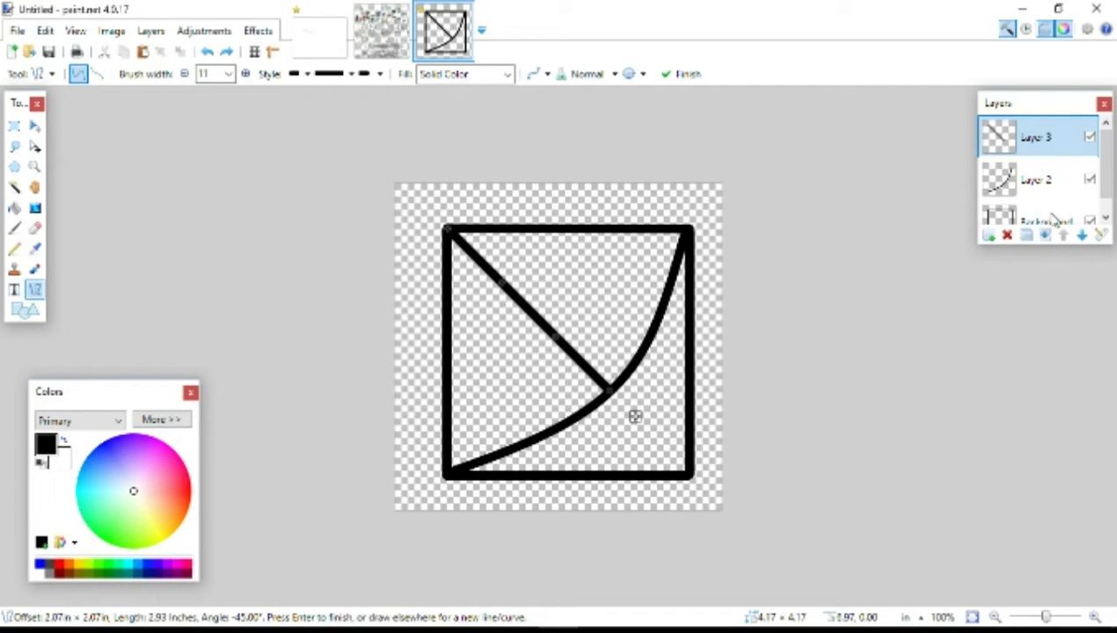
key("Return")
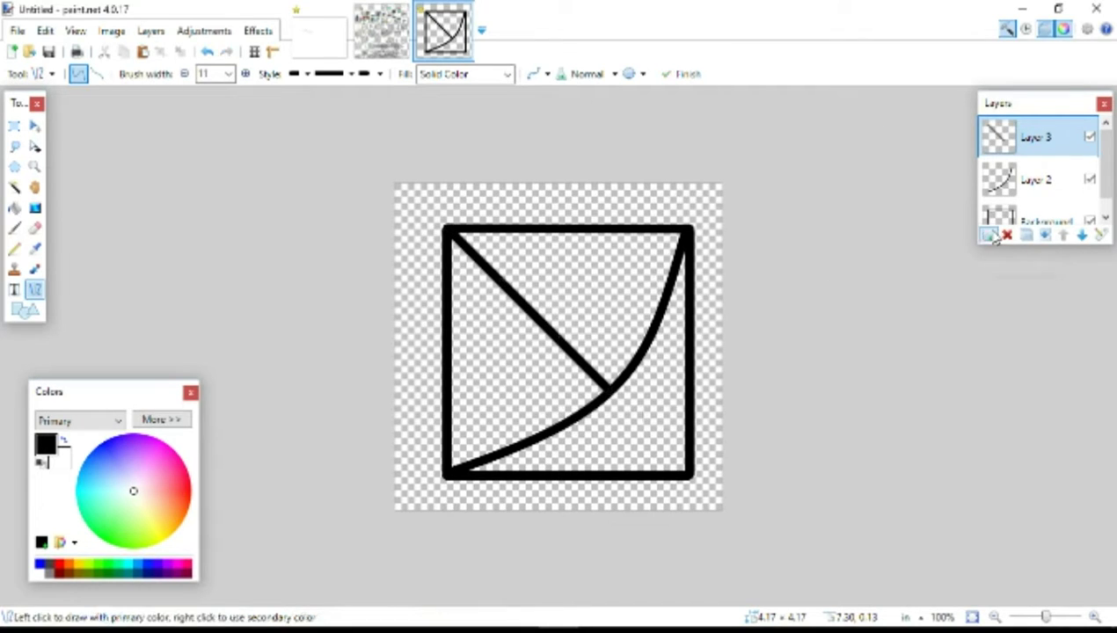